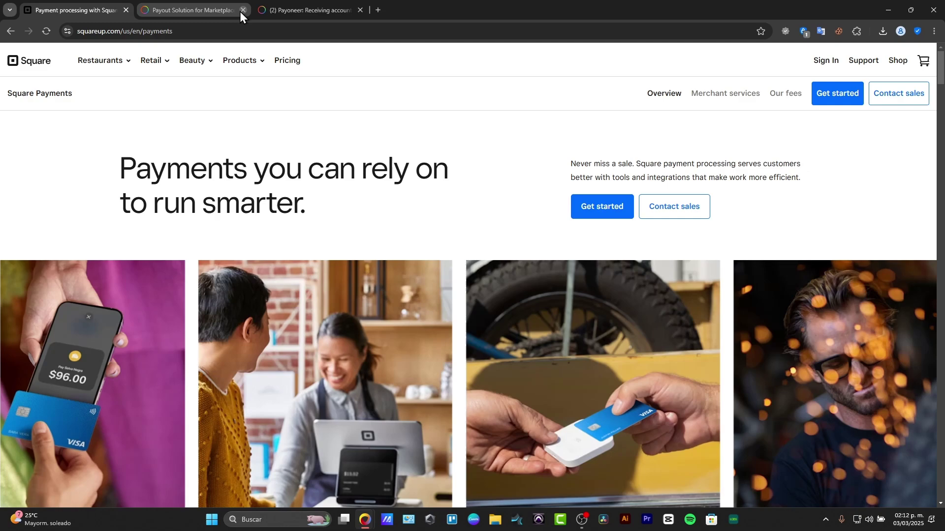
Step: Fill in the saved account e-mail address on the sign-up form
scroll(466, 225, down, 5)
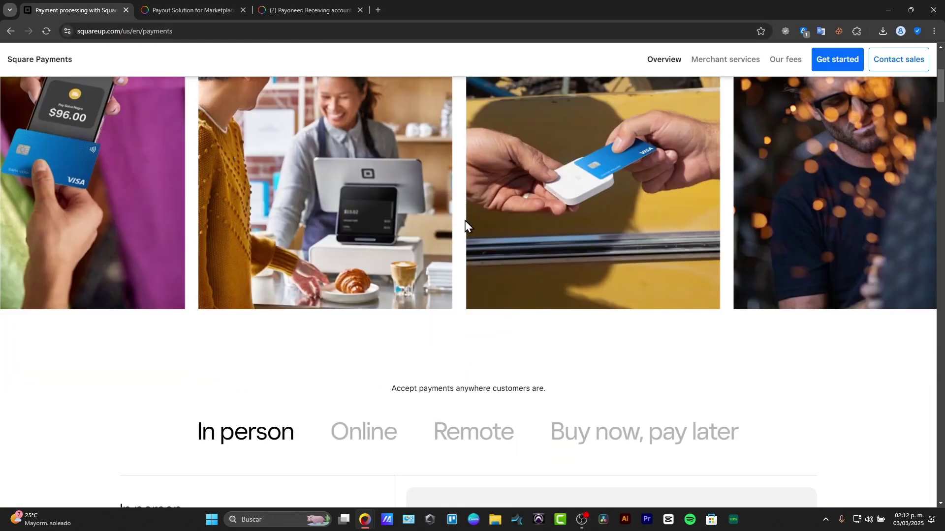
scroll(466, 225, down, 5)
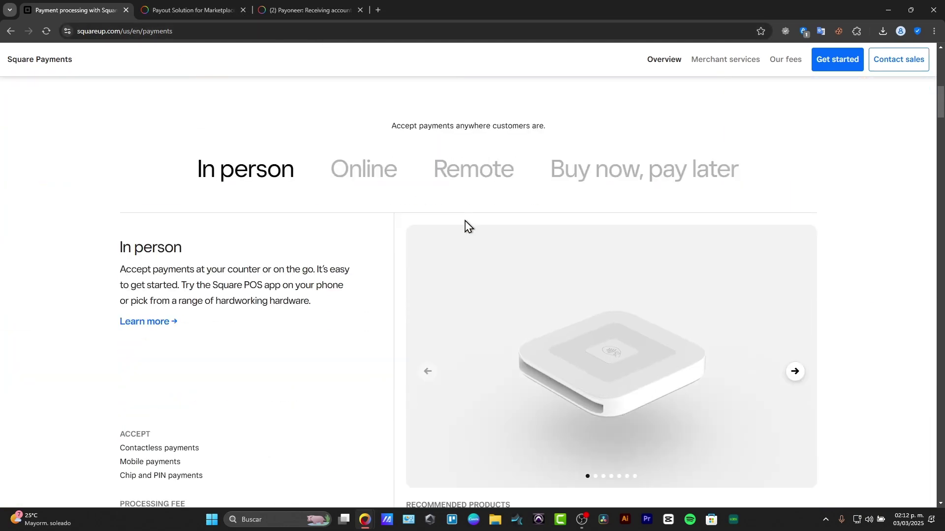
scroll(468, 227, down, 2)
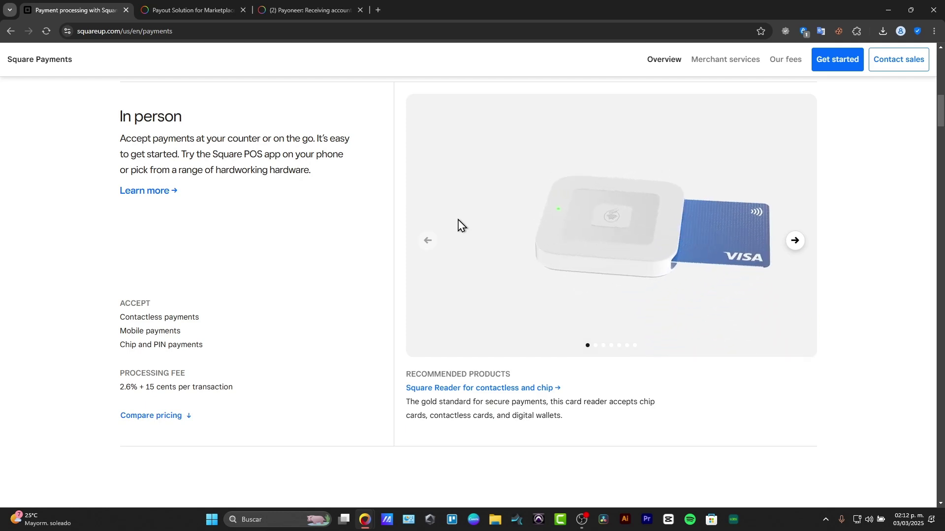
scroll(458, 225, down, 8)
scroll(458, 227, up, 20)
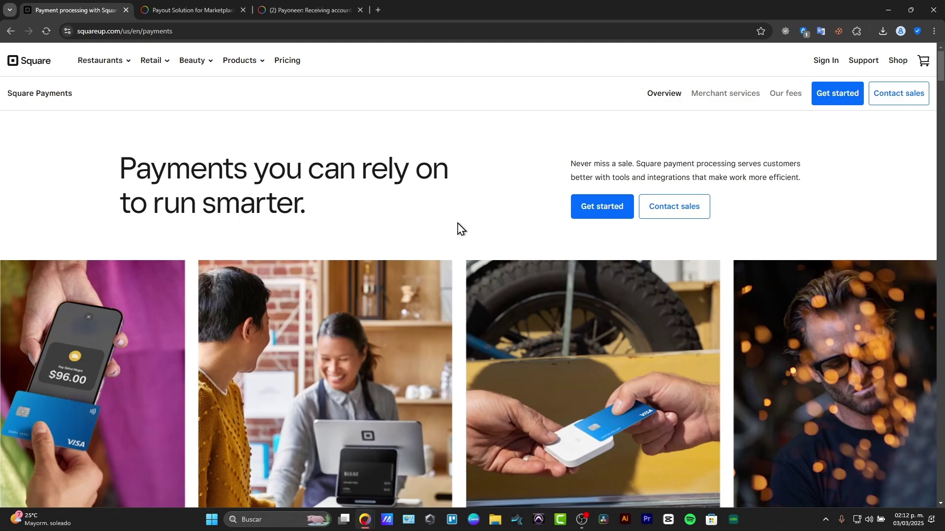
scroll(458, 226, down, 15)
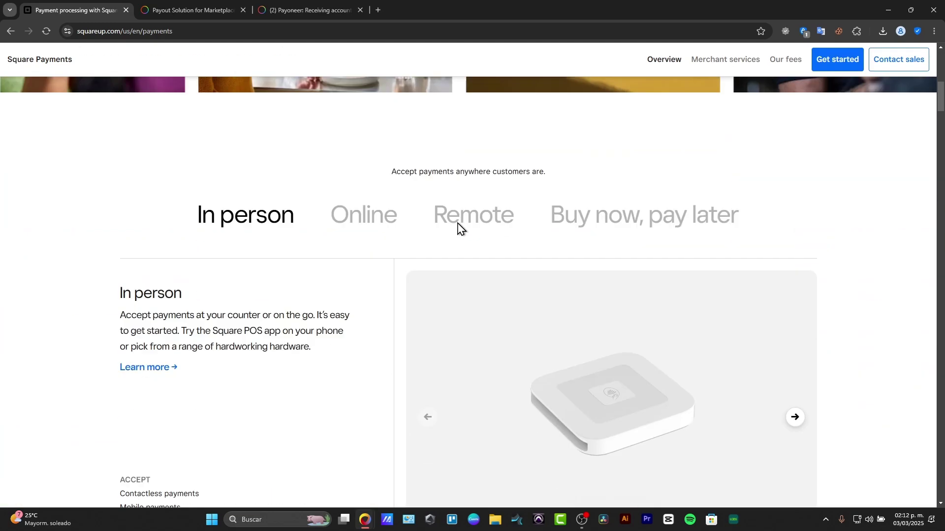
scroll(457, 226, down, 8)
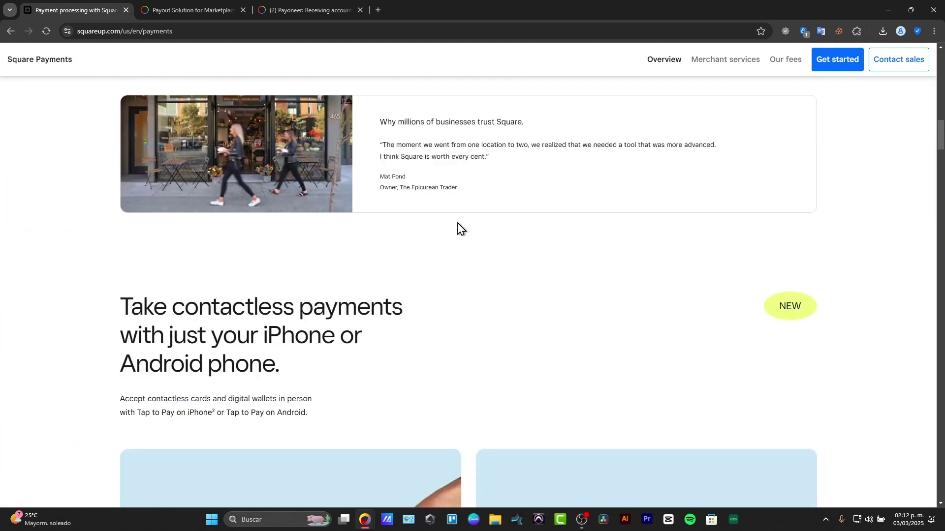
scroll(456, 342, down, 10)
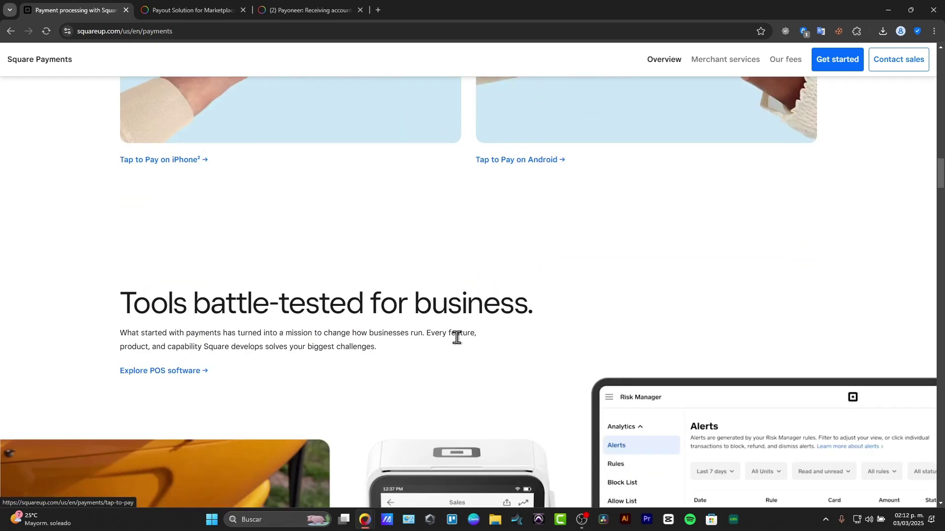
scroll(232, 465, down, 3)
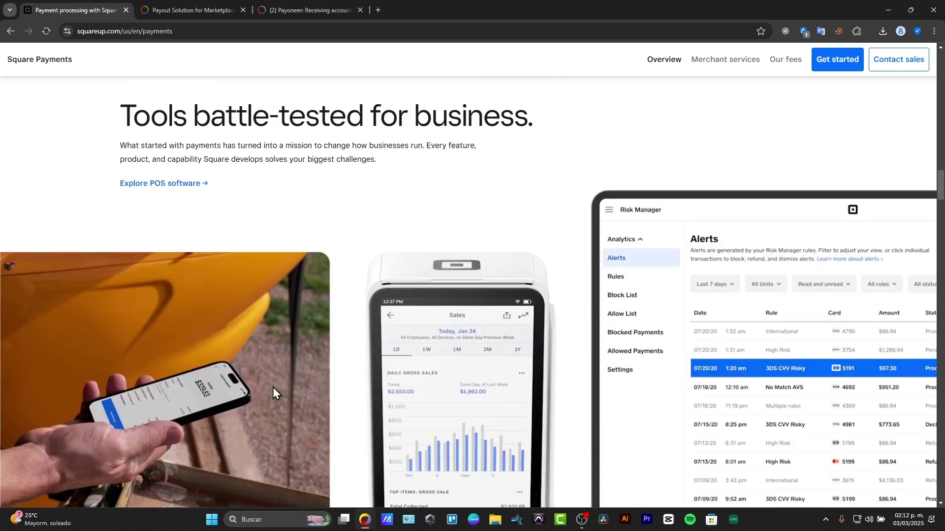
scroll(772, 310, down, 10)
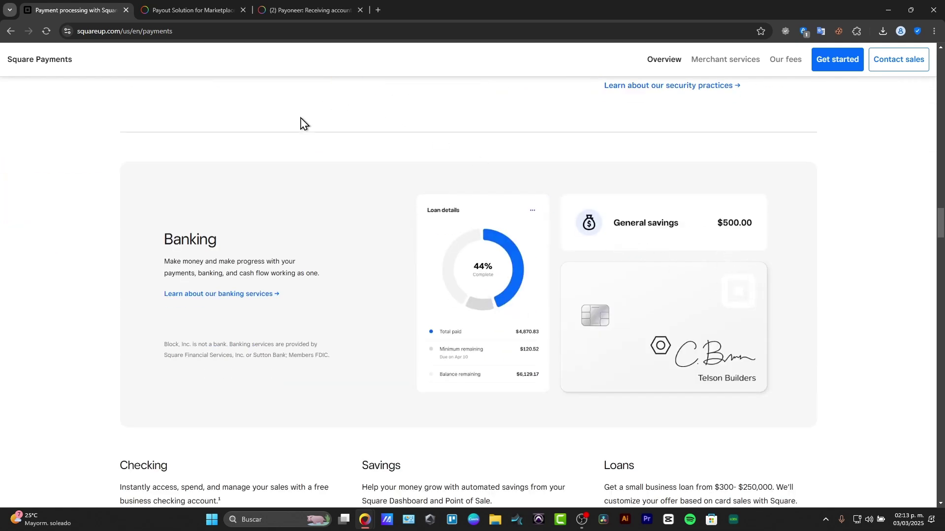
scroll(274, 192, up, 15)
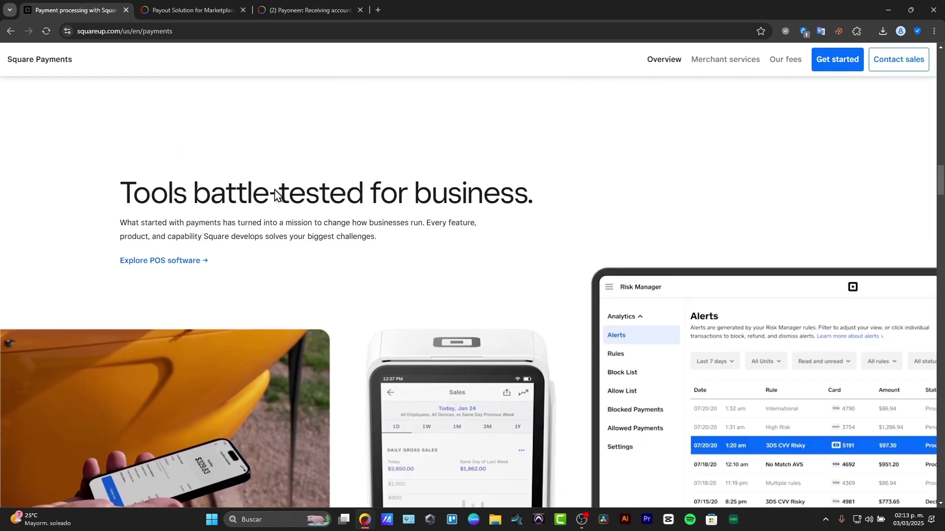
scroll(274, 192, up, 5)
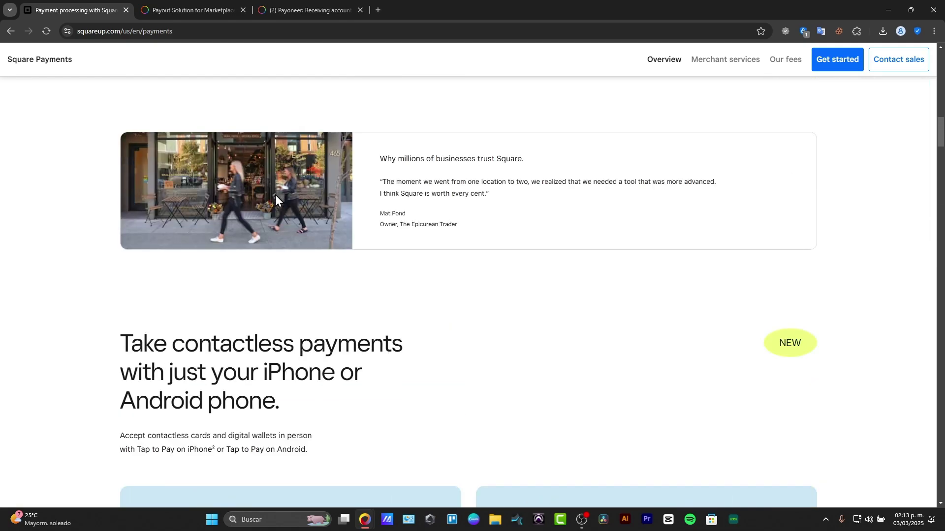
scroll(276, 195, up, 6)
scroll(275, 200, up, 5)
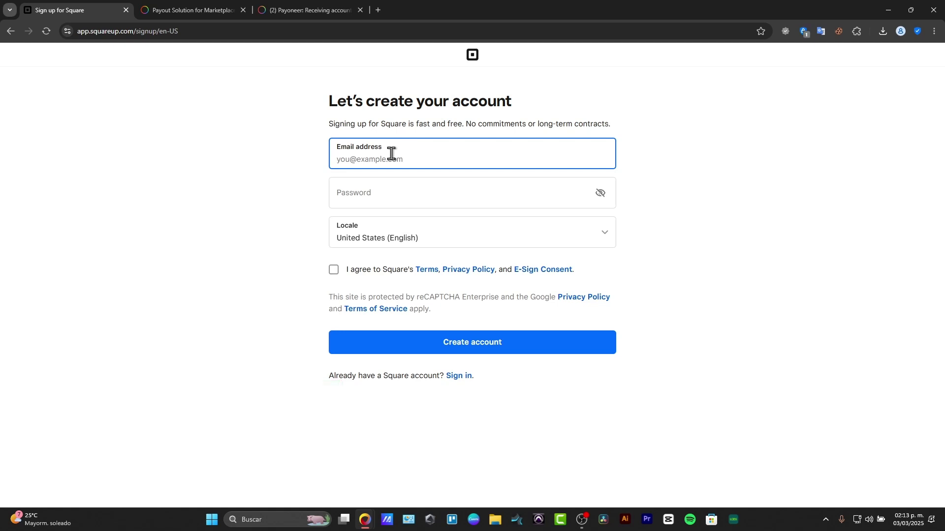
text(techexp)
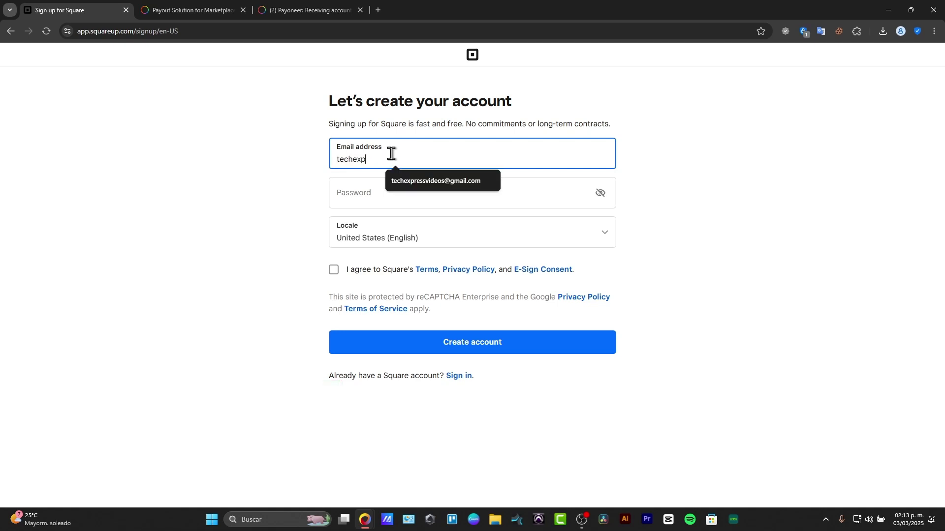
click(416, 180)
click(429, 205)
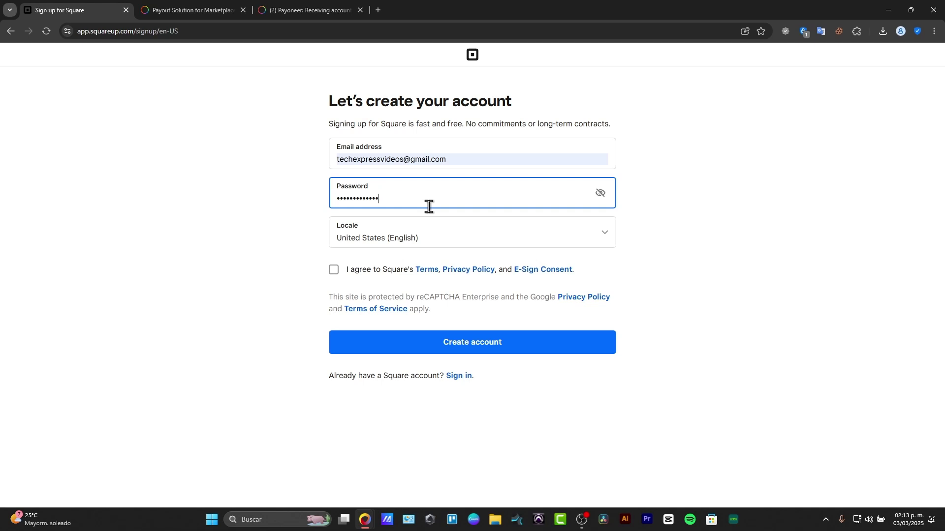
Step: Check the password and set the account locale to Mexico, then continue sign-up
click(600, 193)
click(599, 193)
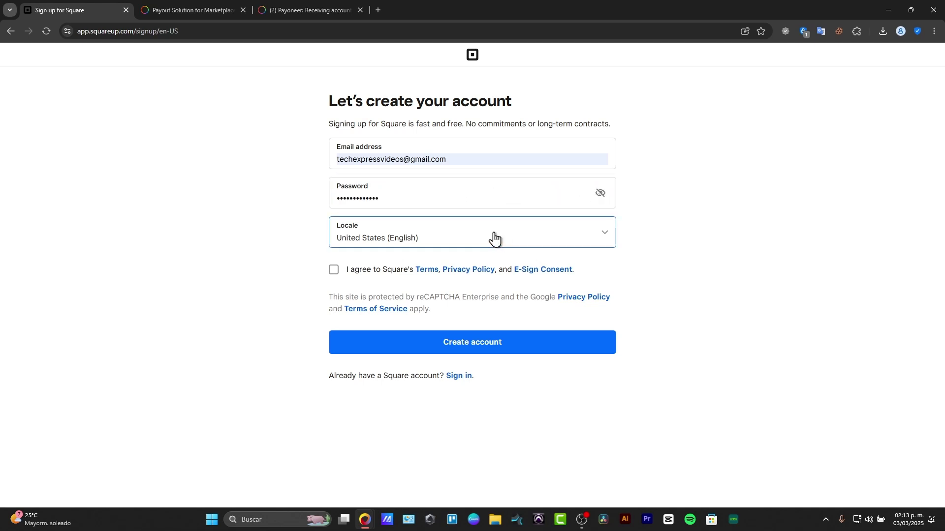
click(369, 242)
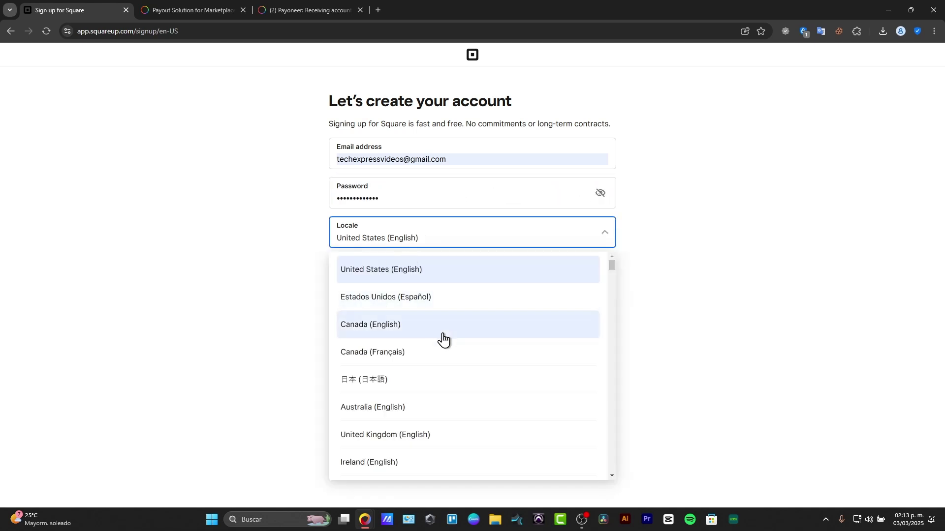
scroll(448, 345, down, 5)
scroll(449, 348, up, 3)
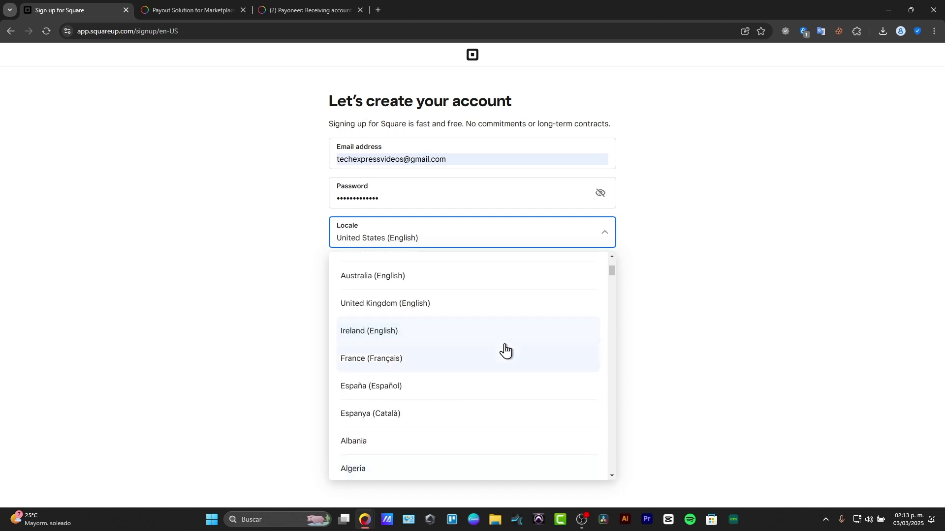
scroll(492, 355, up, 3)
scroll(452, 334, down, 20)
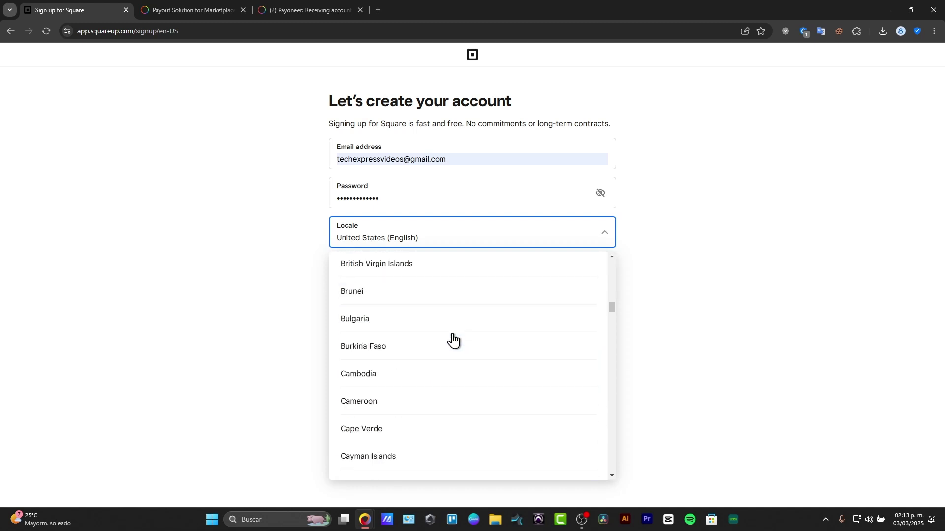
scroll(452, 340, down, 6)
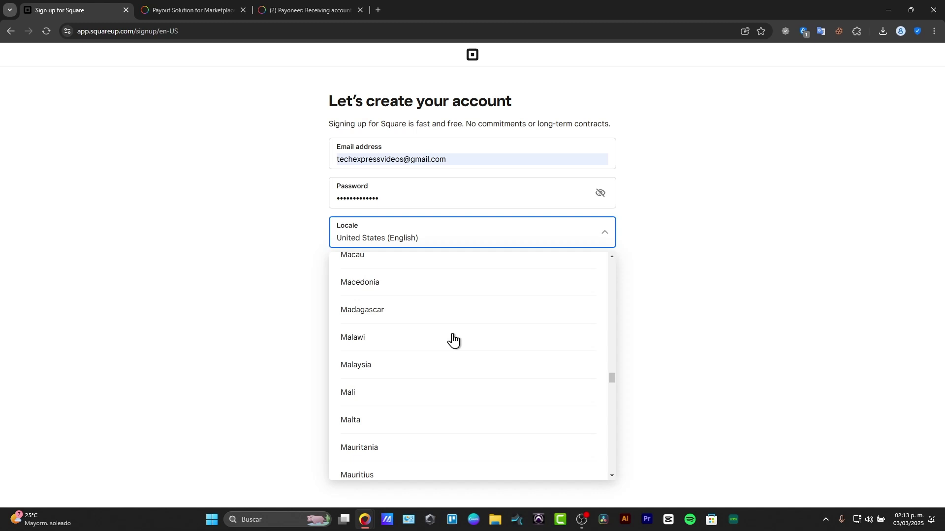
scroll(445, 344, down, 3)
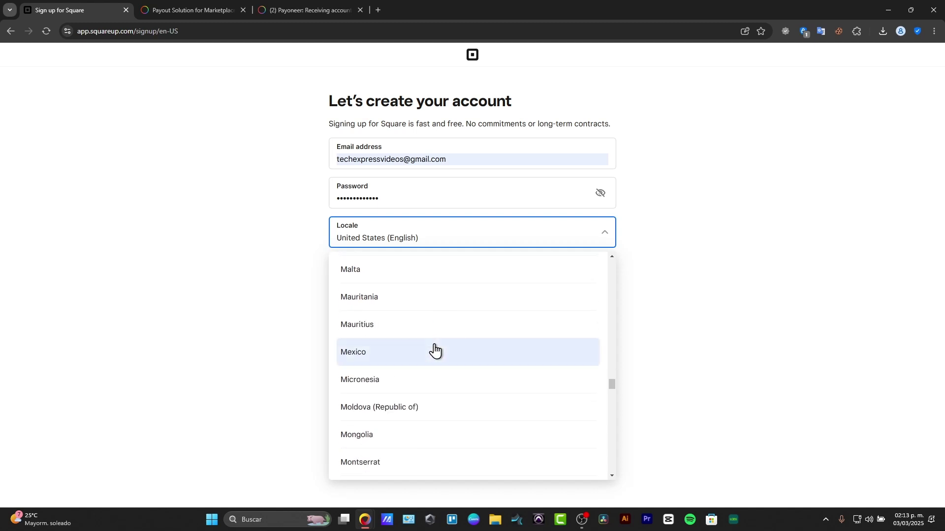
click(435, 350)
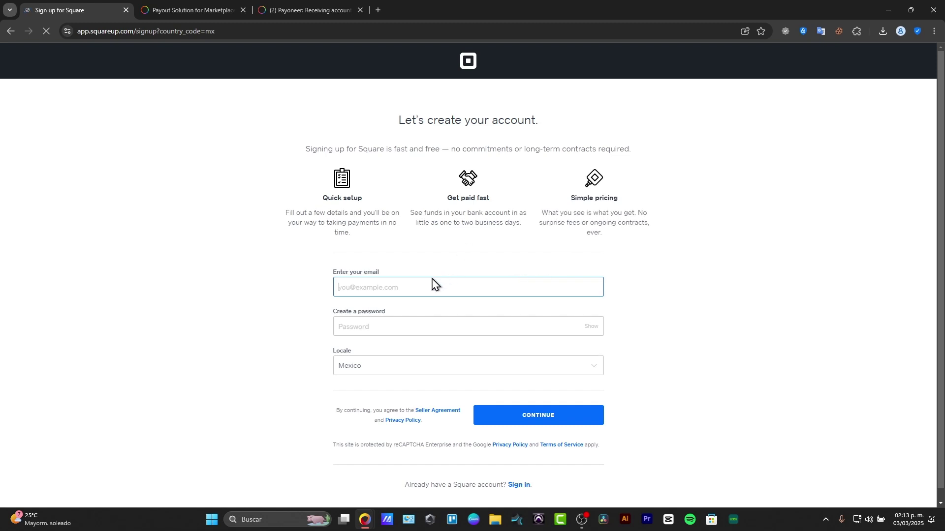
text(e)
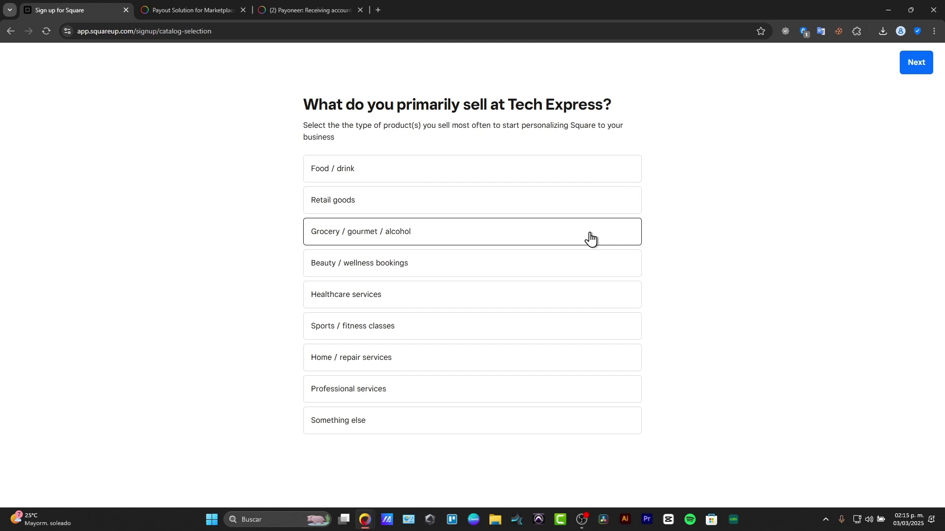
Step: Choose Food / drink as the main product type and Catering as the business type
drag(447, 101, 647, 97)
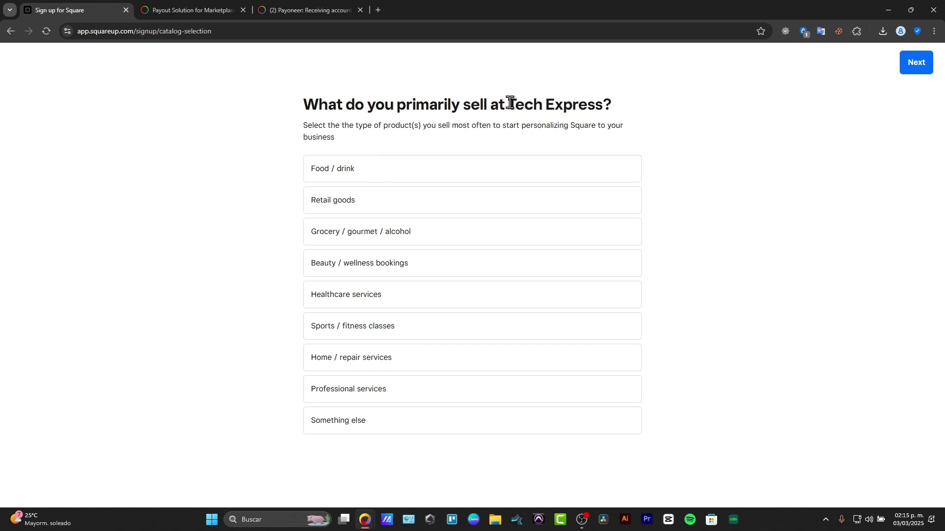
drag(510, 101, 610, 112)
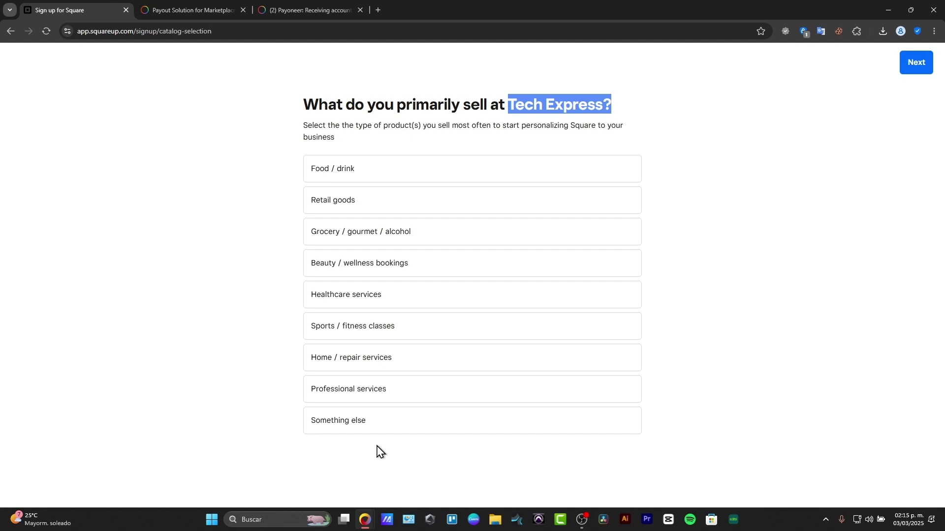
click(454, 180)
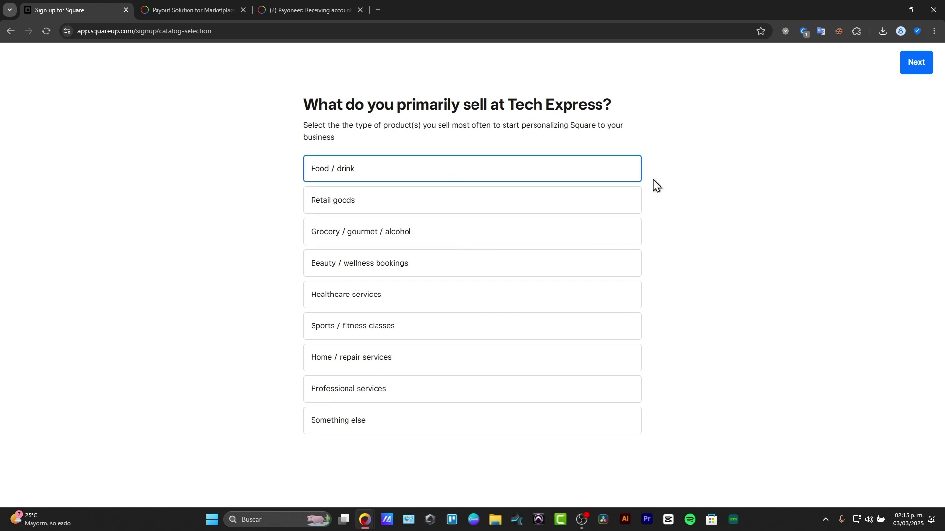
click(921, 63)
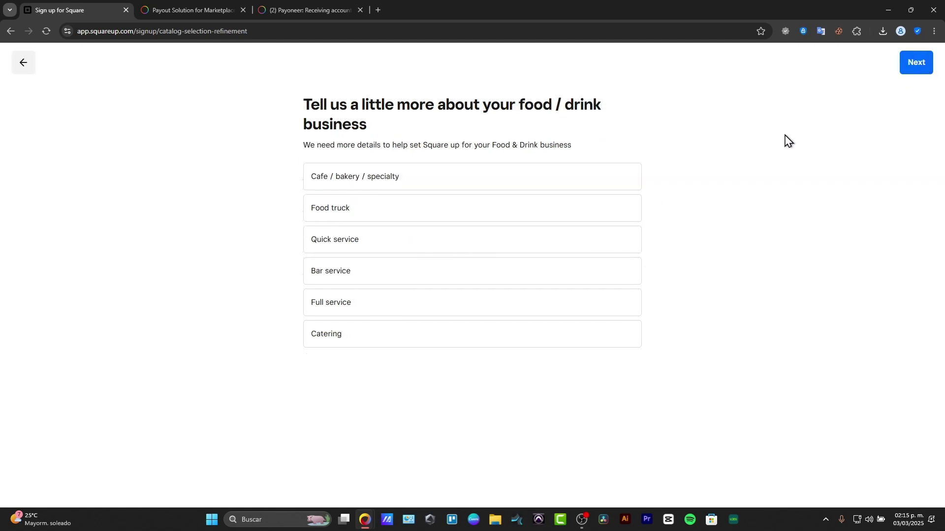
drag(436, 105, 463, 126)
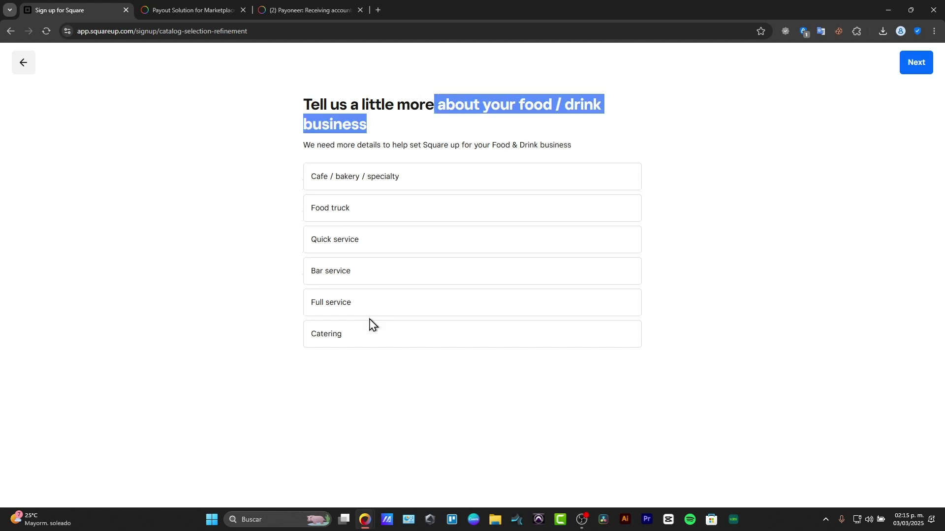
click(366, 335)
click(917, 58)
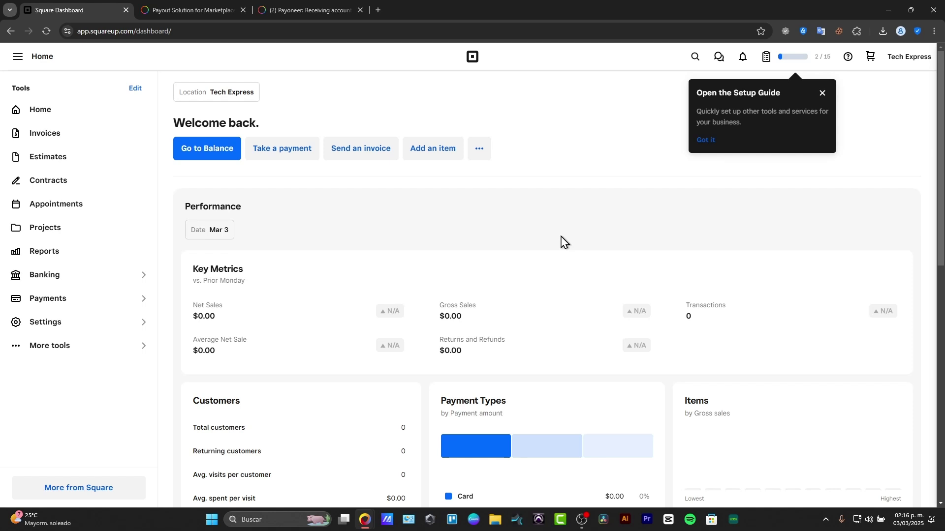
Step: Dismiss the tip and start 'Finish getting approved to accept payments' from the Setup guide
click(711, 142)
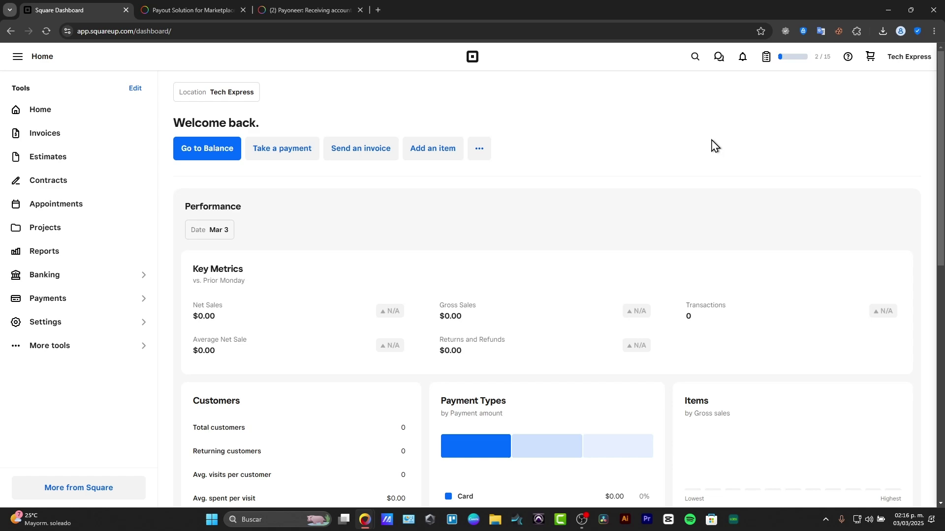
click(805, 59)
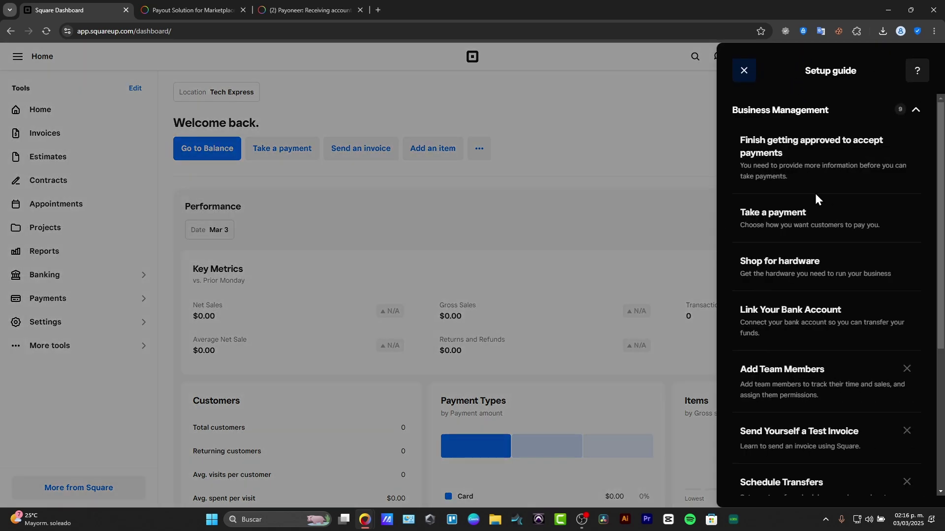
scroll(814, 202, down, 5)
scroll(837, 326, up, 5)
click(837, 325)
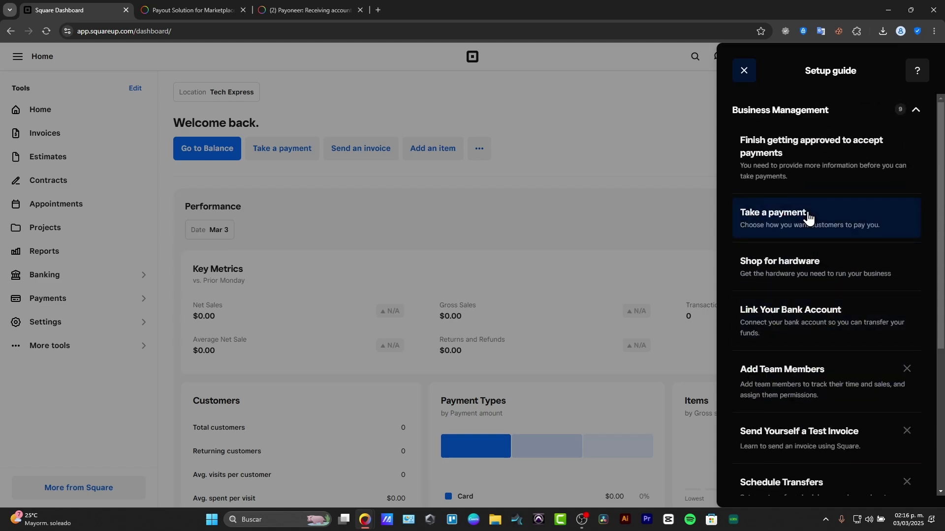
click(795, 160)
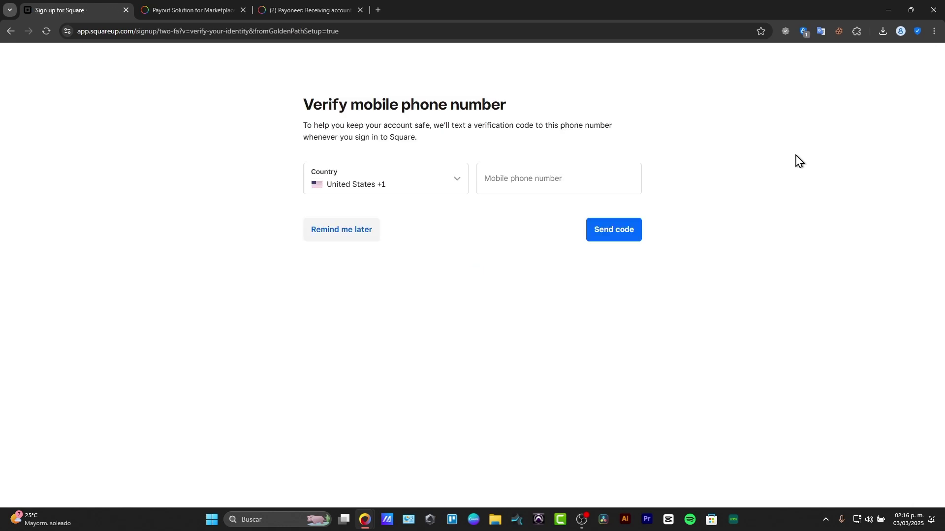
Step: Set the phone country to Other, back out of the SSN page and choose Remind me later
click(413, 191)
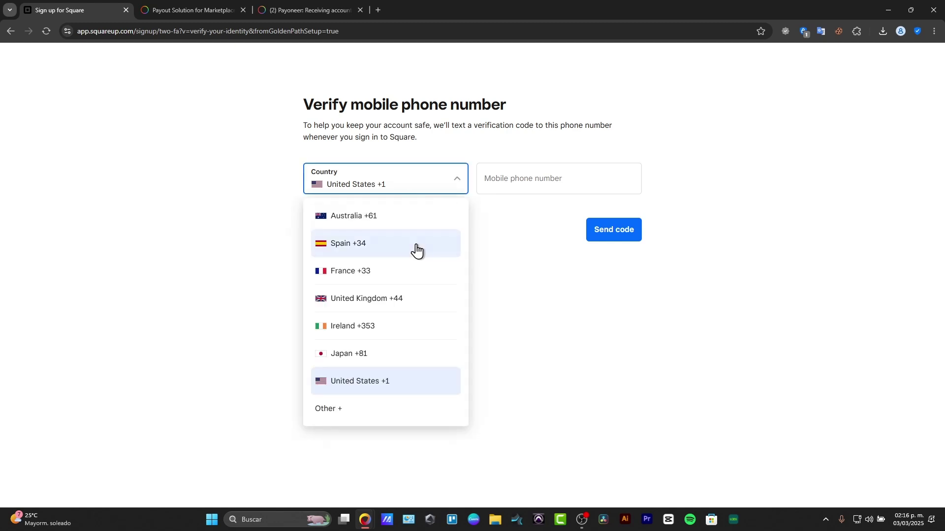
click(380, 408)
click(430, 190)
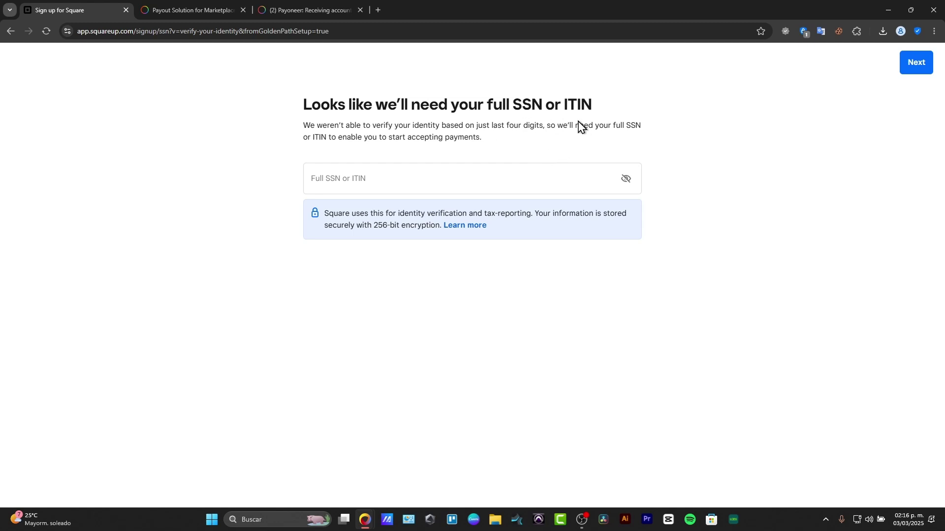
double_click(566, 104)
click(667, 106)
click(915, 65)
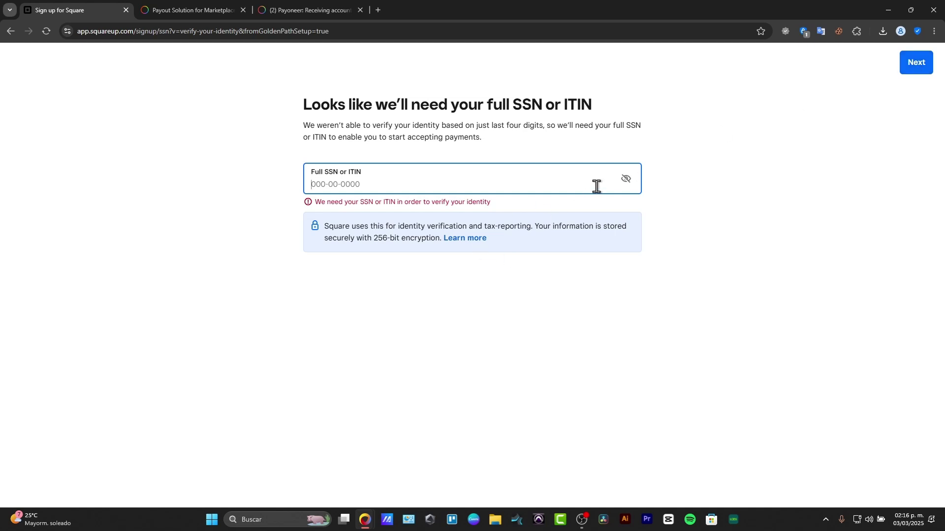
click(11, 32)
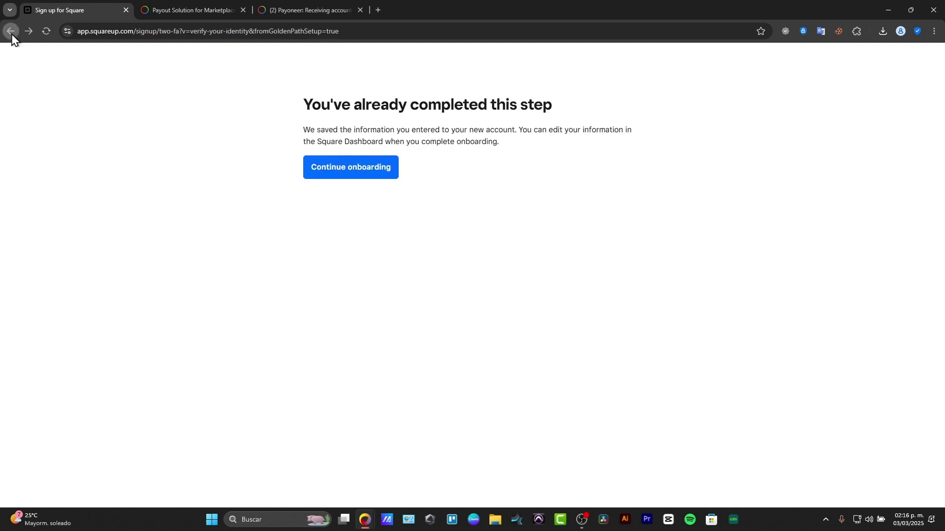
click(368, 237)
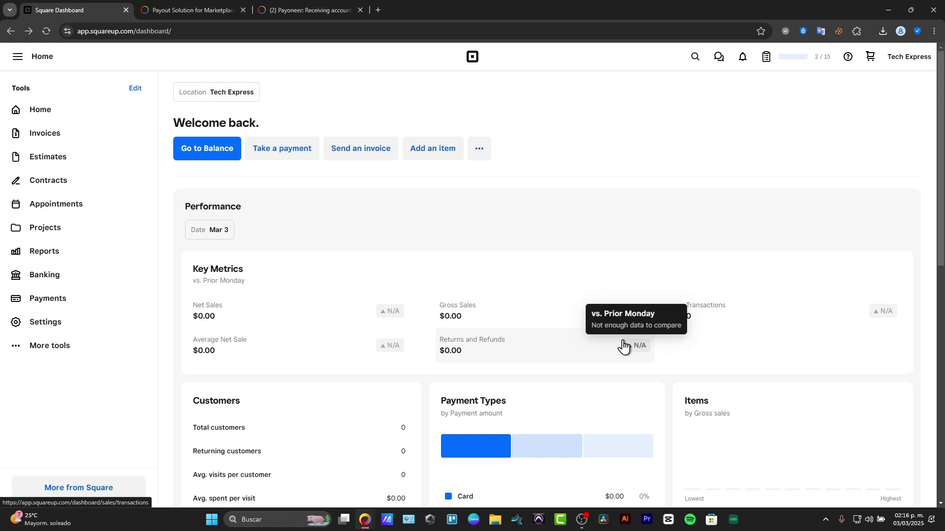
Step: Open Take a payment and review the payment link and invoice options
click(284, 150)
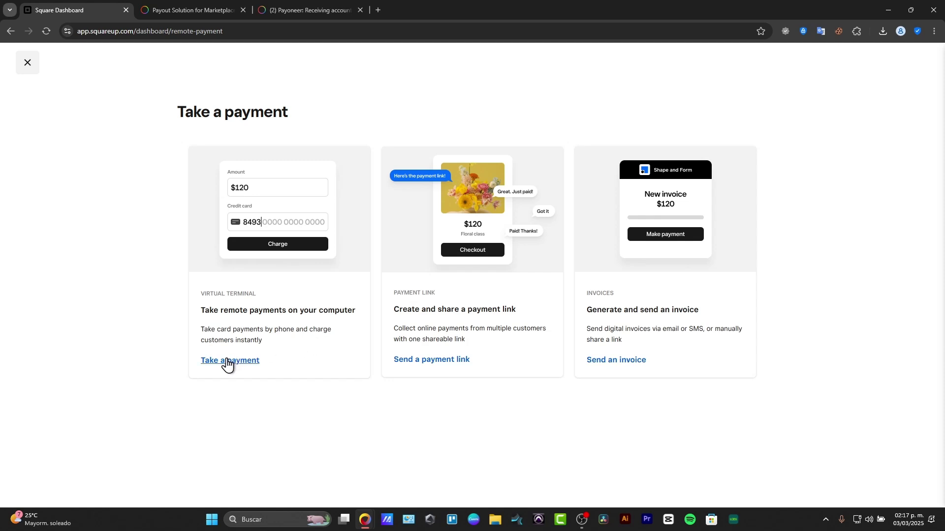
drag(436, 310, 535, 315)
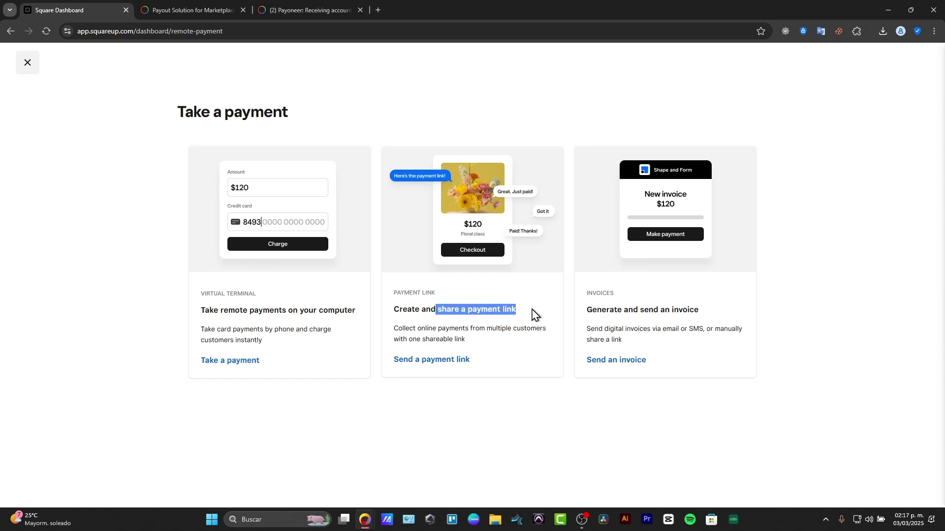
drag(602, 310, 727, 326)
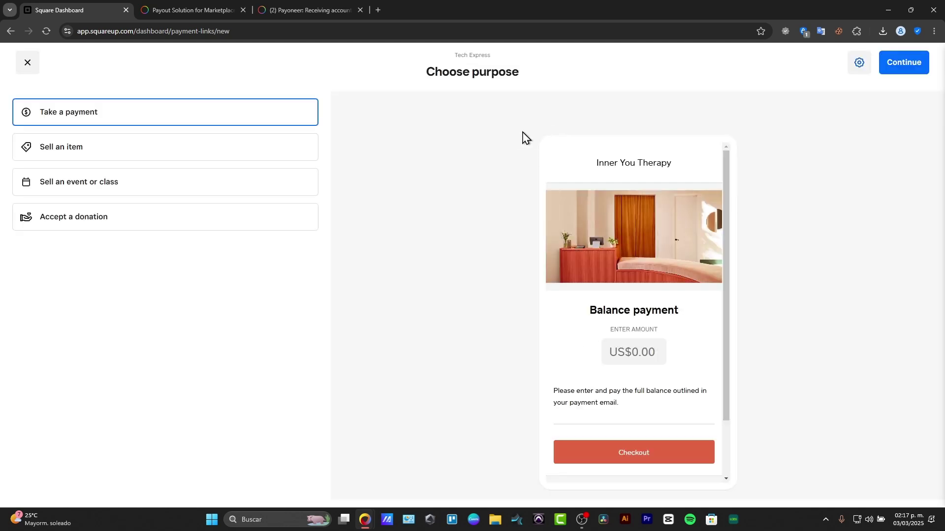
Step: Preview the item, event and donation purposes, then settle on Sell an item
scroll(725, 208, down, 2)
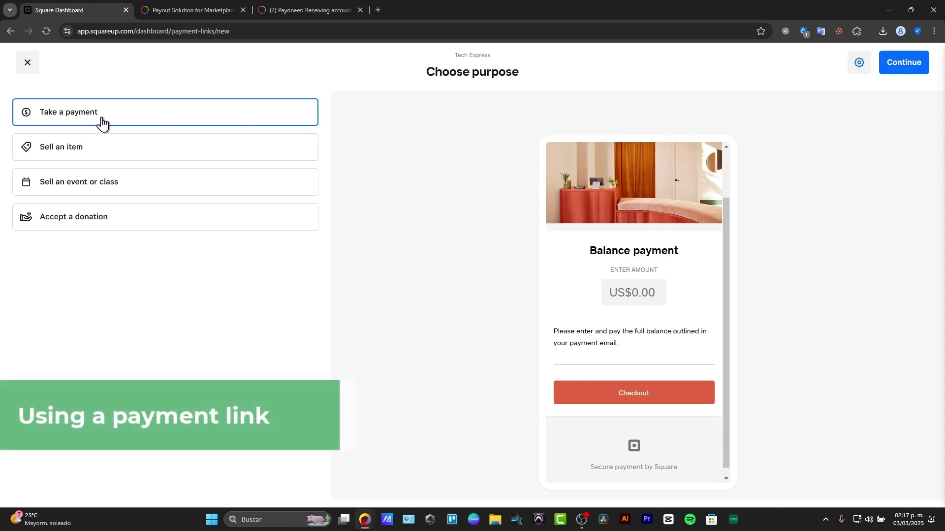
click(99, 148)
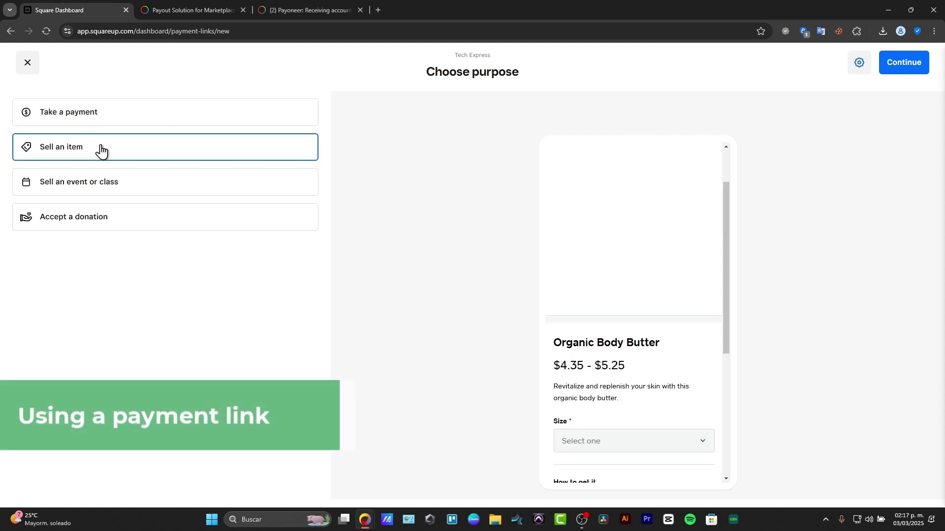
click(120, 186)
click(120, 219)
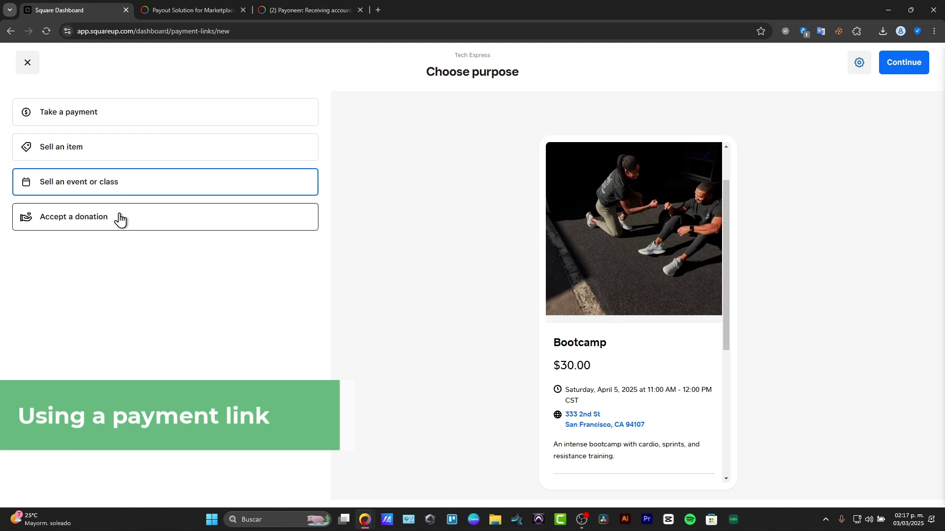
click(134, 147)
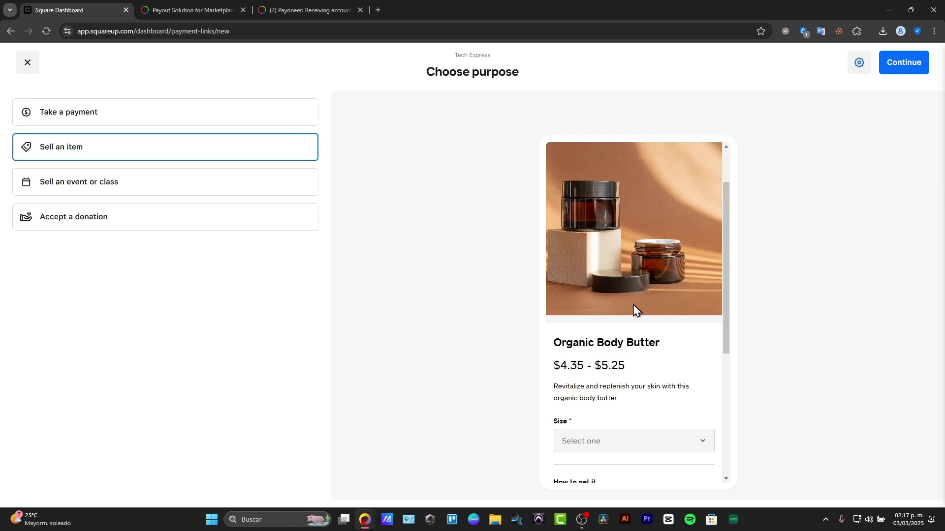
scroll(645, 371, down, 5)
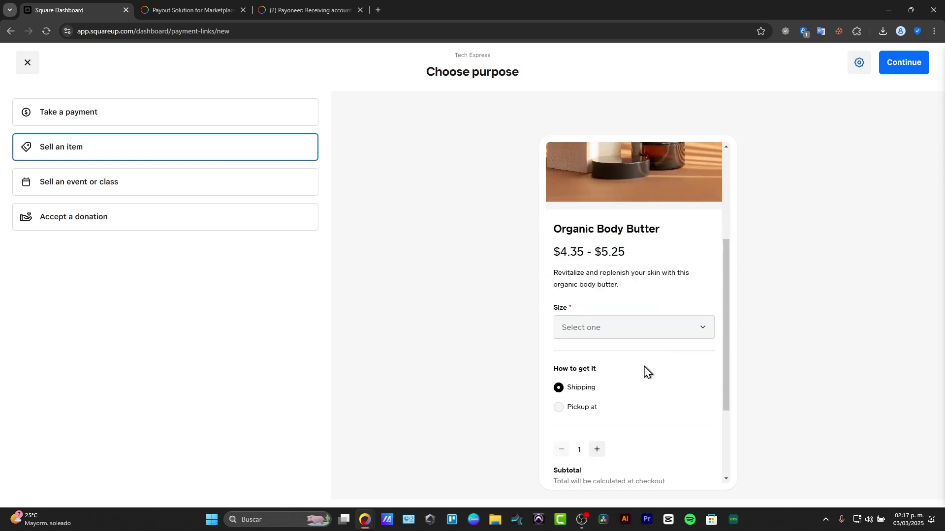
Step: Create a new item PRODUCT 1 priced $1.00, described 'THIS IS JUST AN EXAMPLE'
click(894, 65)
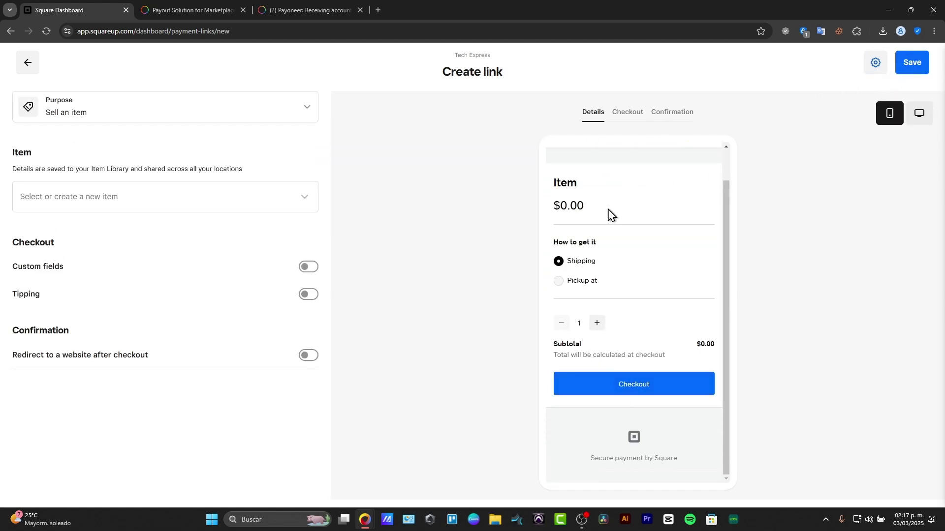
scroll(640, 236, up, 2)
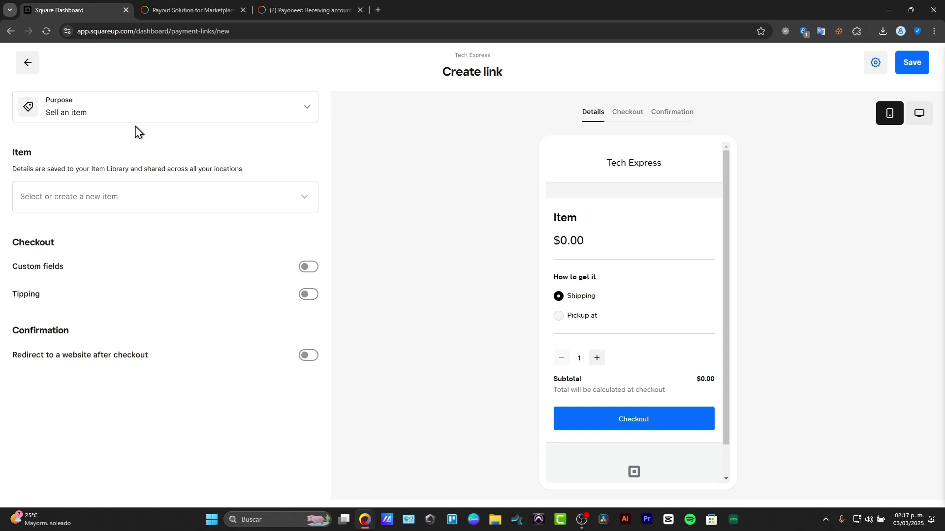
click(120, 196)
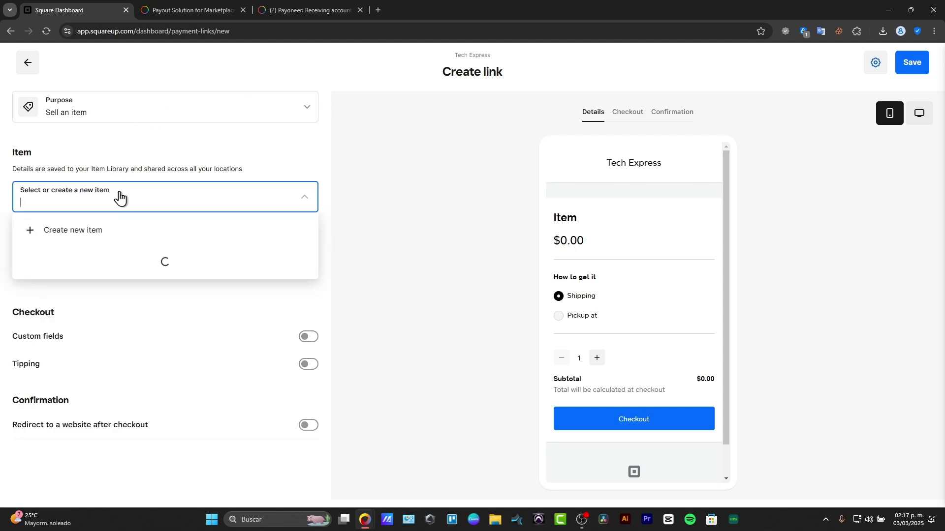
click(100, 235)
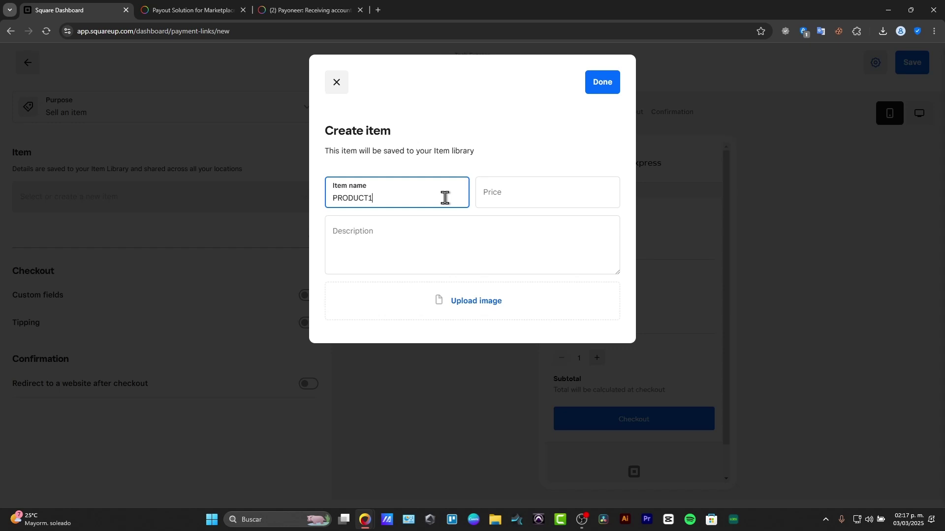
click(512, 198)
text(1)
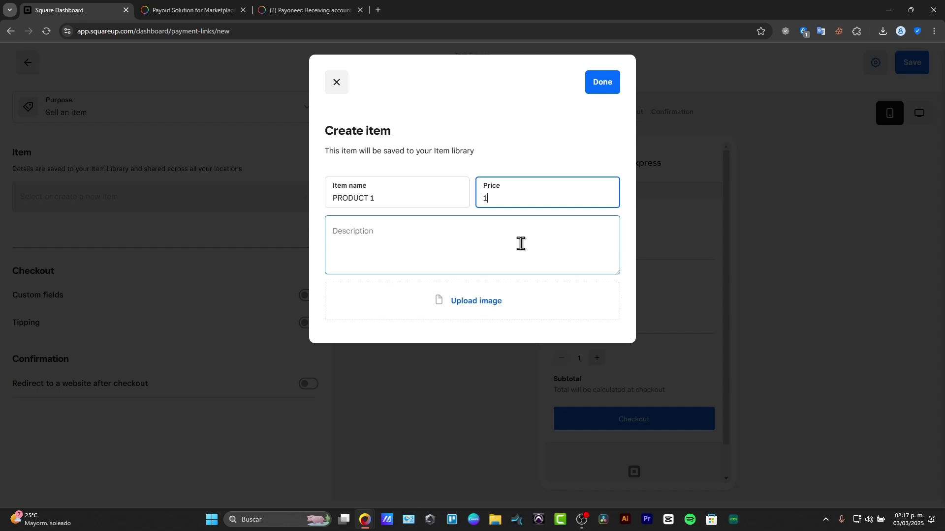
click(520, 243)
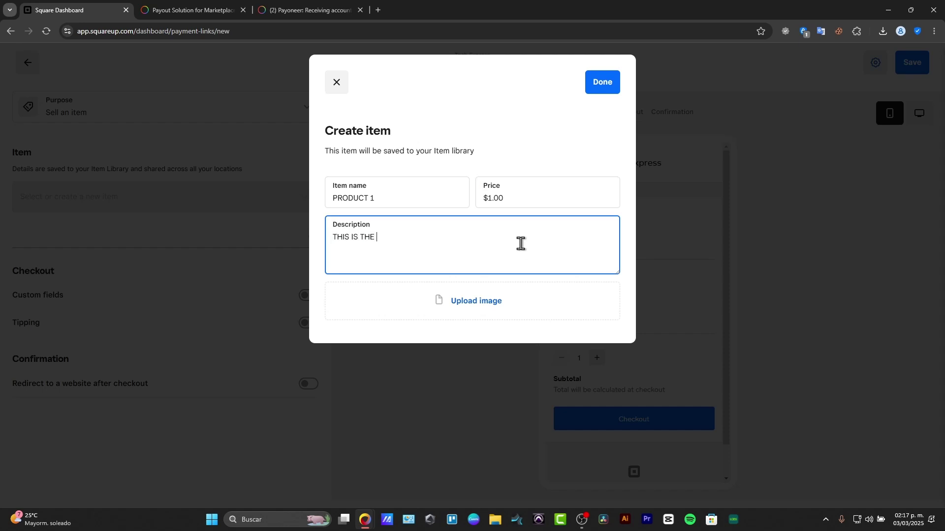
text(THIS IS THE)
key(BackSpace)
key(BackSpace)
key(BackSpace)
text(JUST AN EXAMPLE)
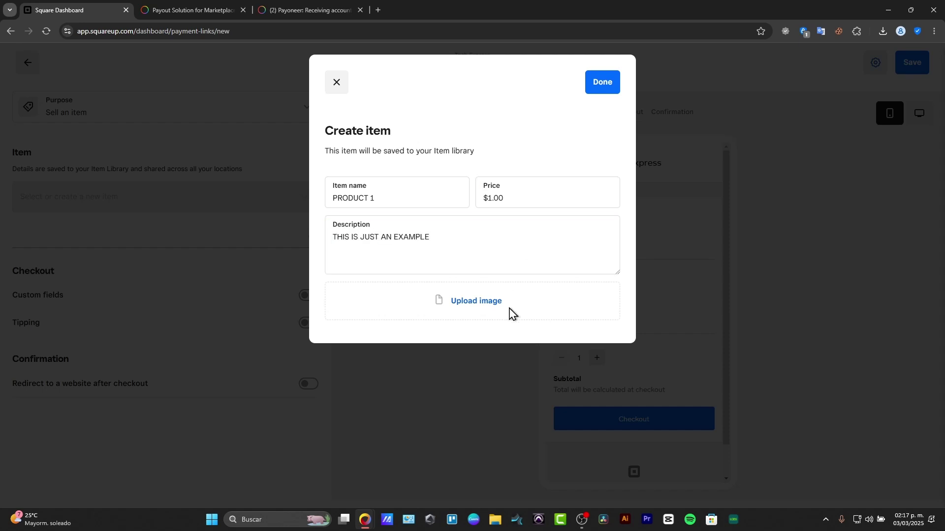
Step: Upload the T-shirt image file as the item's picture
click(477, 302)
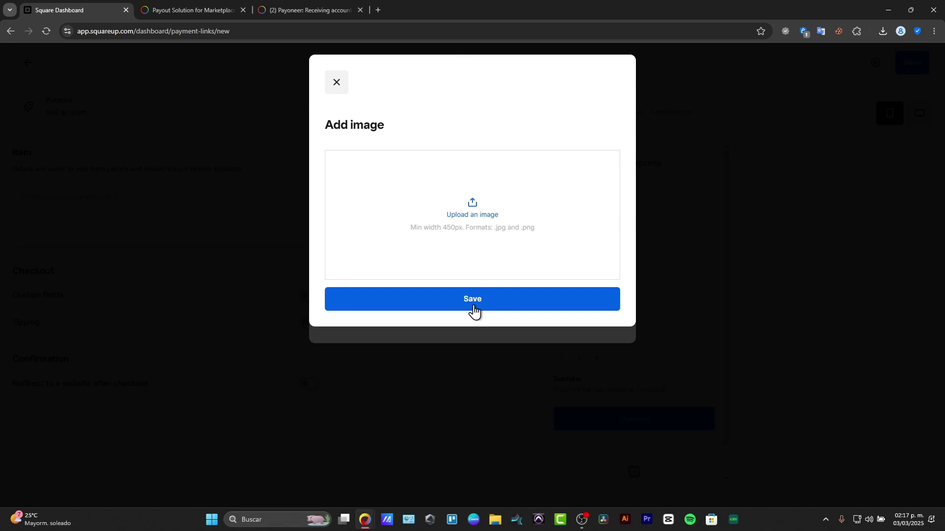
click(496, 218)
scroll(311, 131, down, 1)
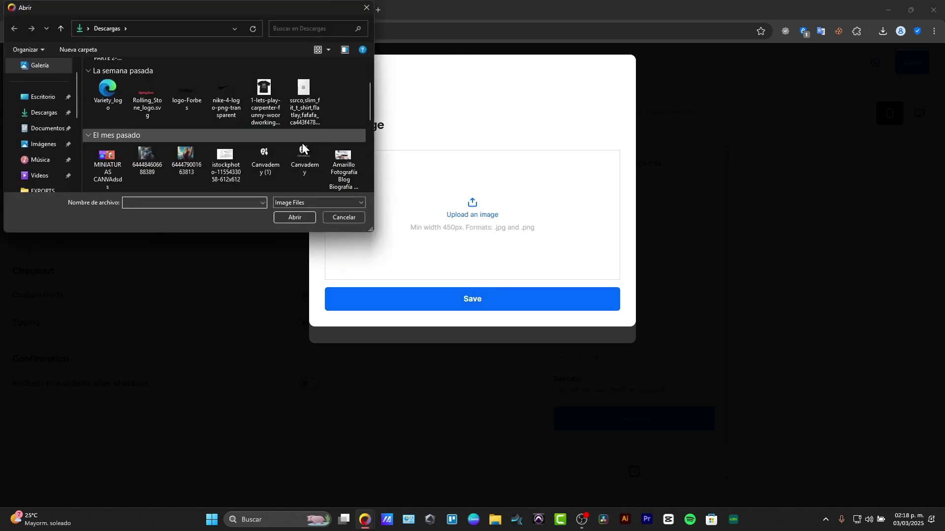
click(304, 155)
click(108, 160)
Step: Save the item and enable a Birthday custom field at checkout
click(294, 217)
key(Escape)
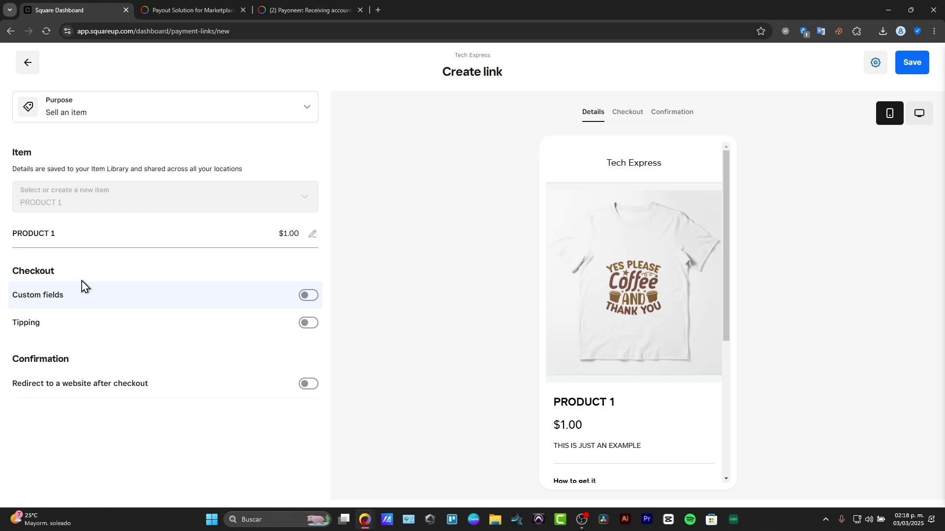
drag(25, 271, 69, 276)
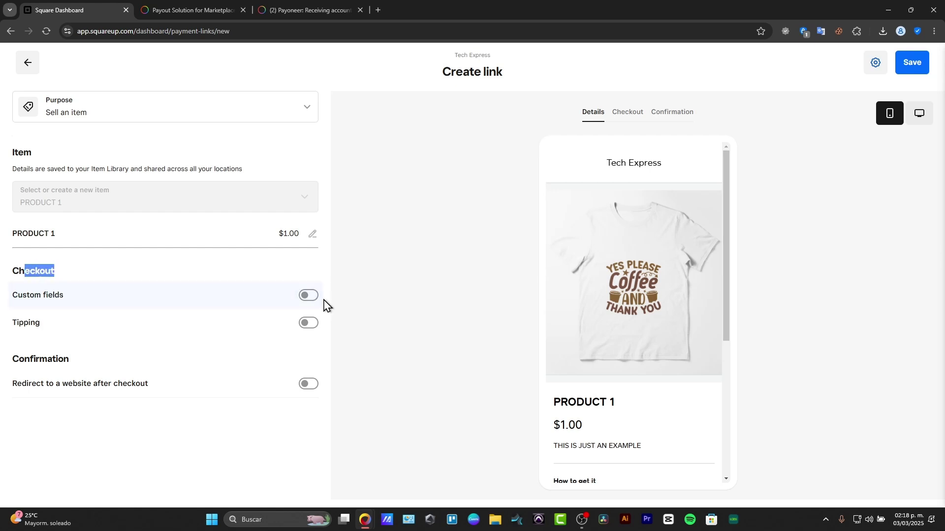
click(309, 295)
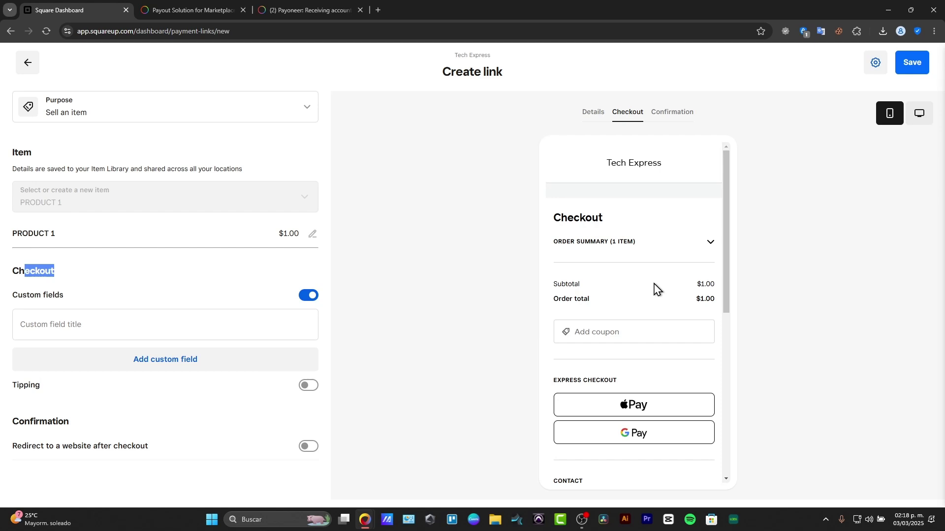
click(70, 328)
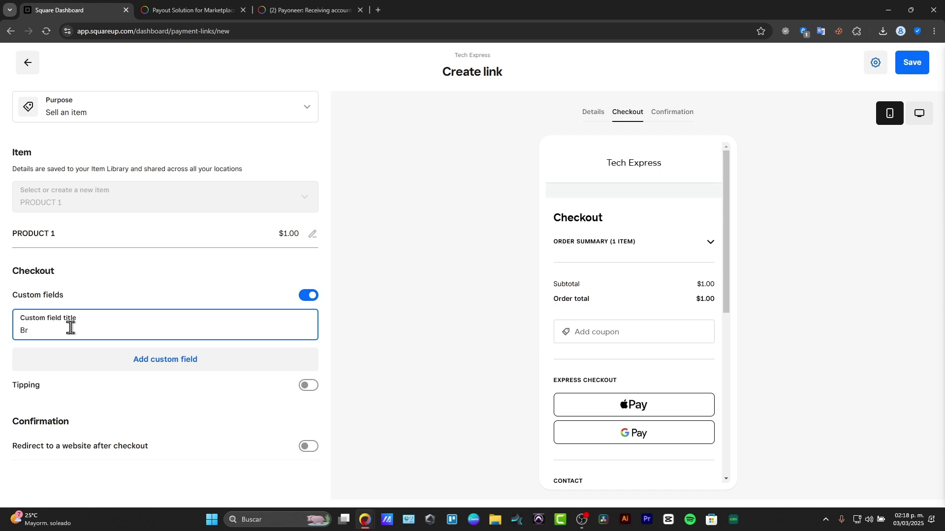
click(387, 328)
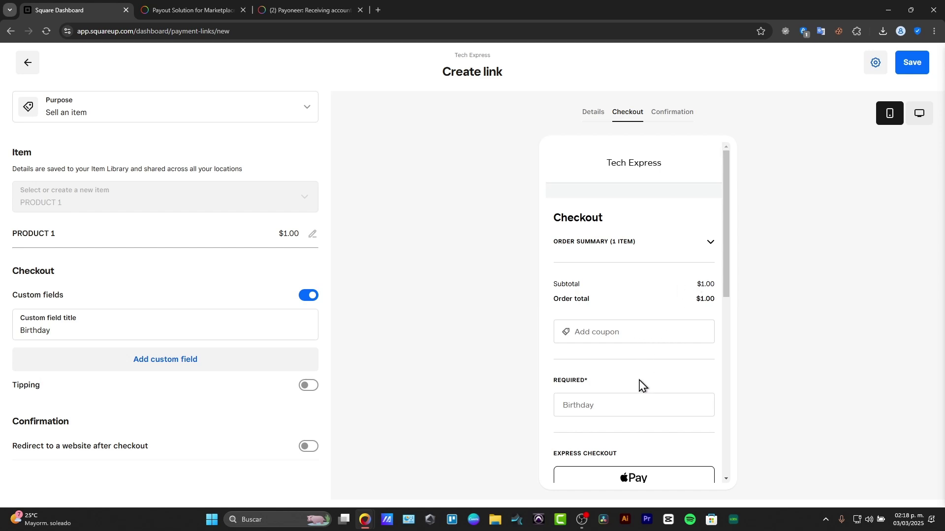
Step: Retitle the custom field to 'Enter your full legal name'
scroll(640, 385, down, 3)
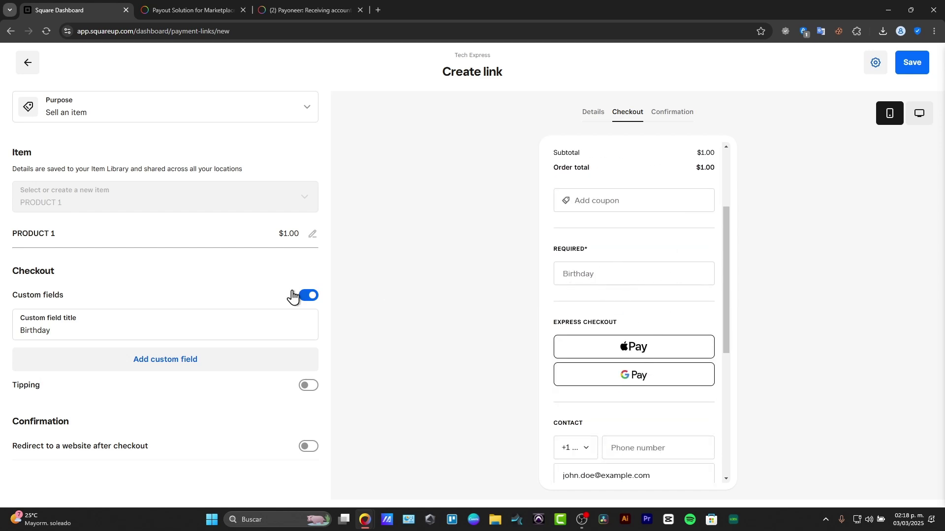
click(56, 332)
double_click(56, 332)
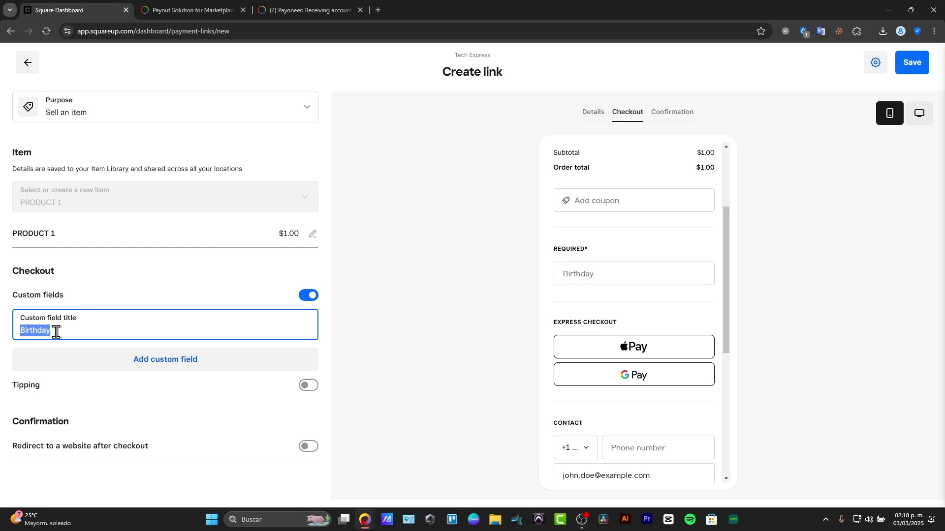
text(H)
text(nter your full legal name)
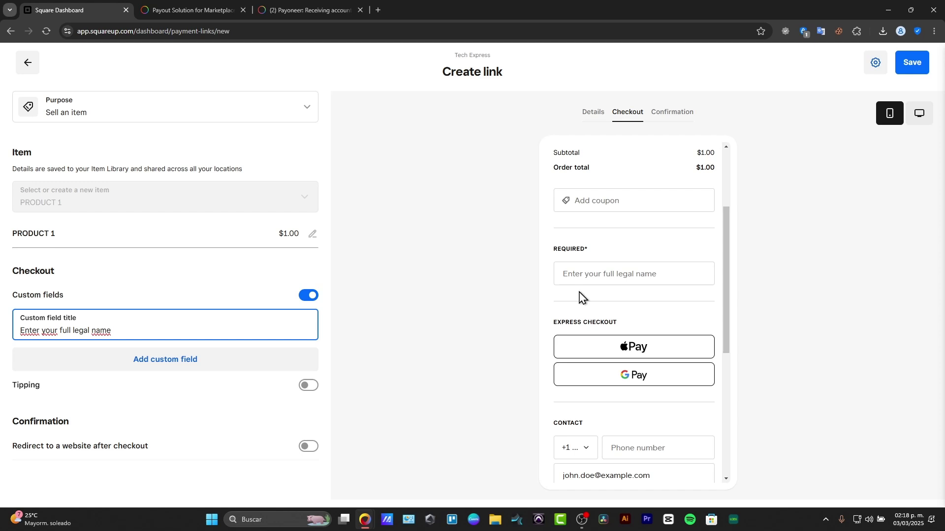
Step: Turn on tipping, switching the post-checkout redirect on and back off
click(310, 386)
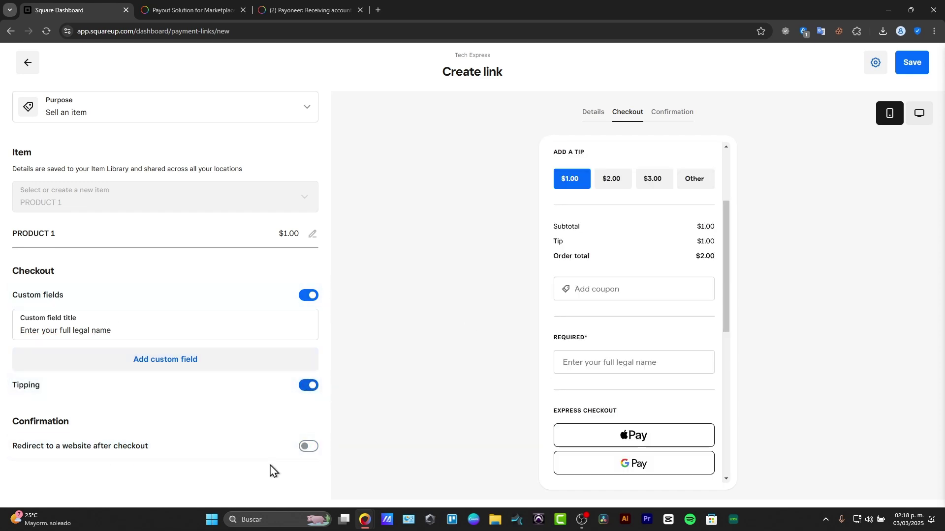
click(308, 448)
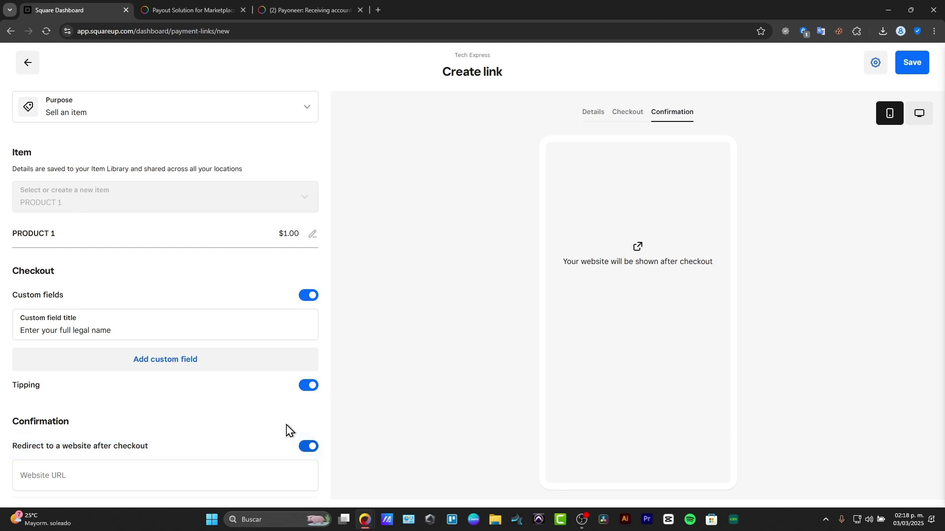
click(310, 447)
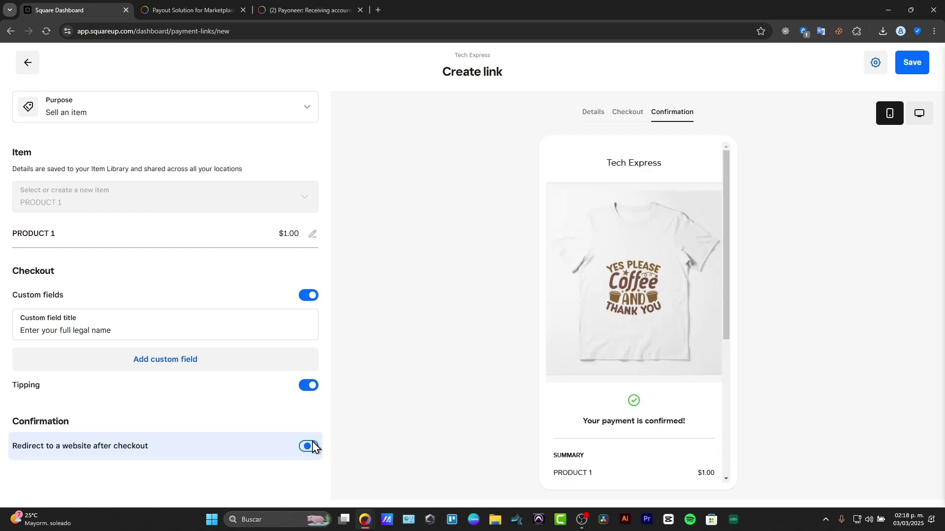
scroll(609, 348, down, 5)
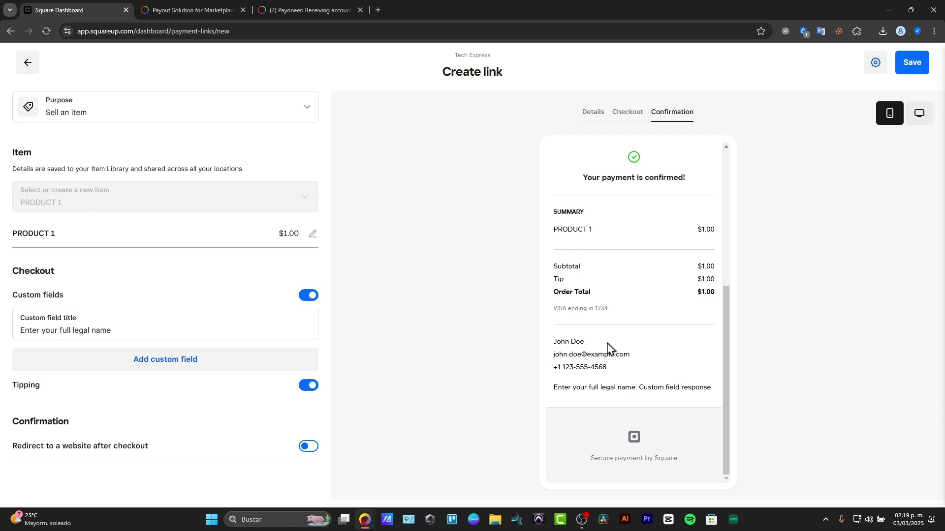
scroll(610, 350, up, 5)
Step: Preview the details, checkout and confirmation pages, then switch to desktop layout
click(591, 113)
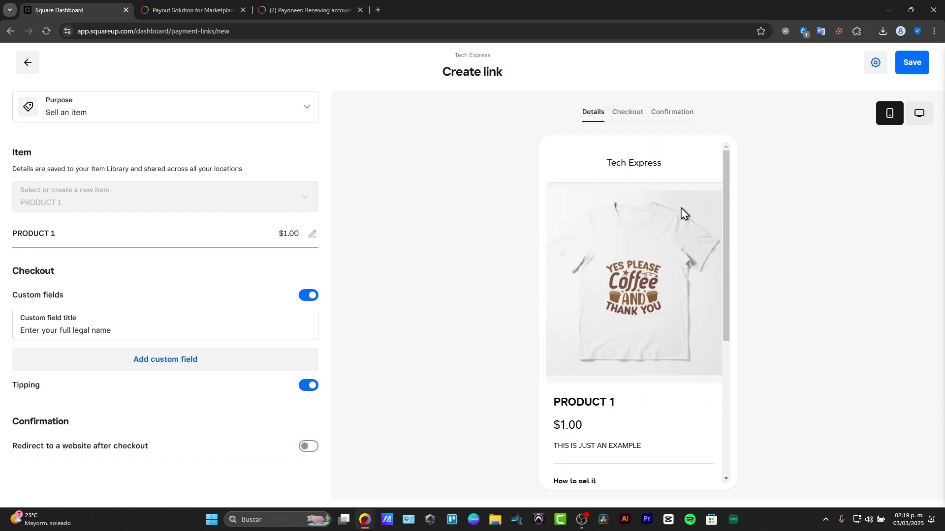
scroll(660, 247, down, 5)
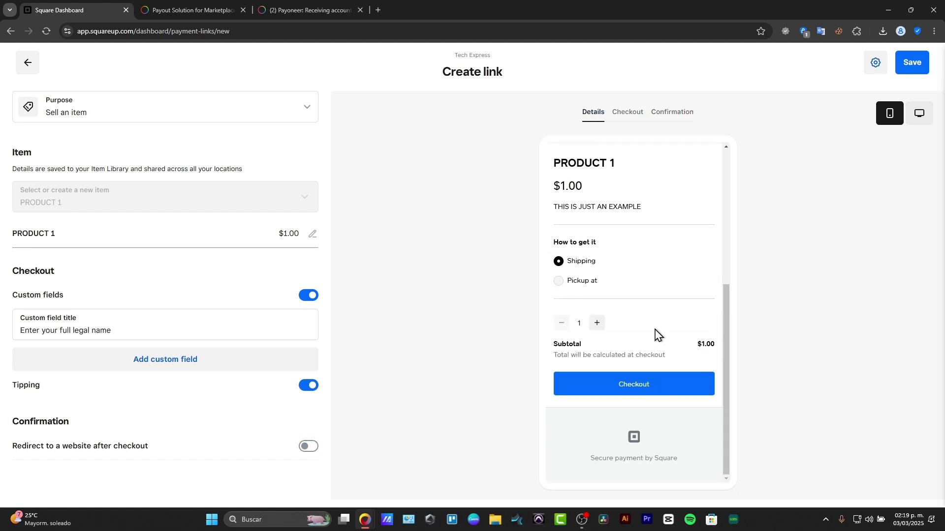
click(628, 112)
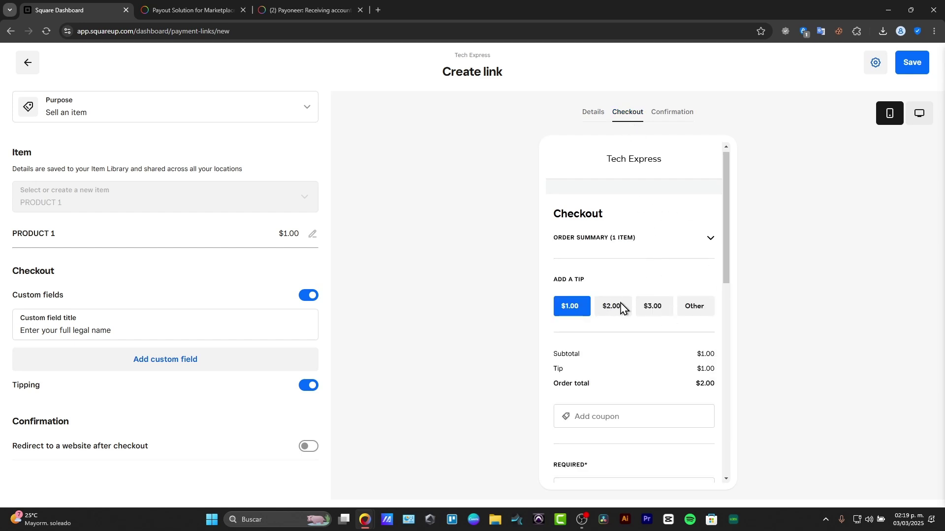
scroll(621, 310, down, 3)
scroll(645, 334, down, 3)
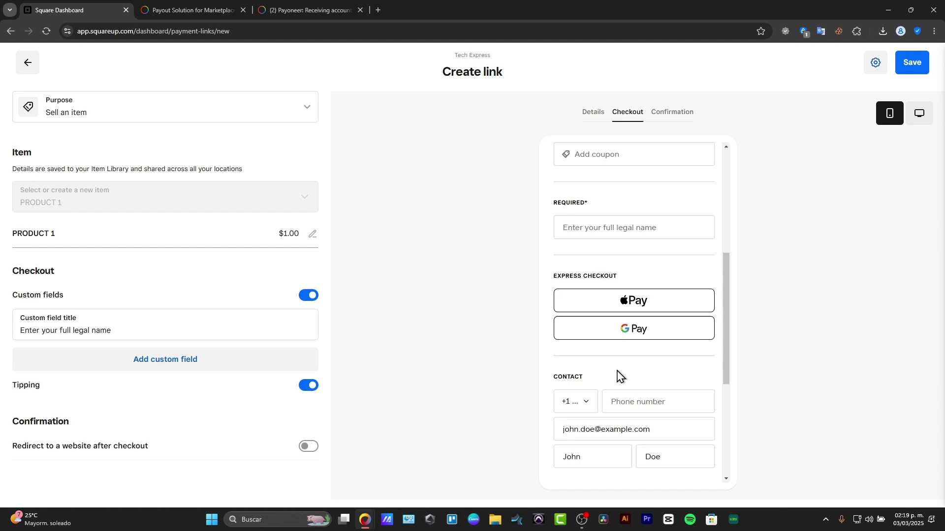
scroll(625, 364, down, 5)
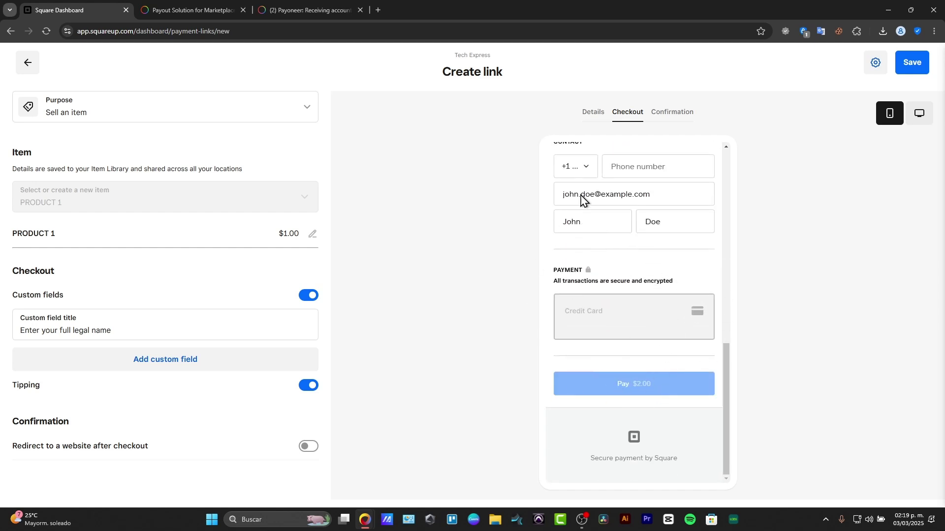
click(670, 111)
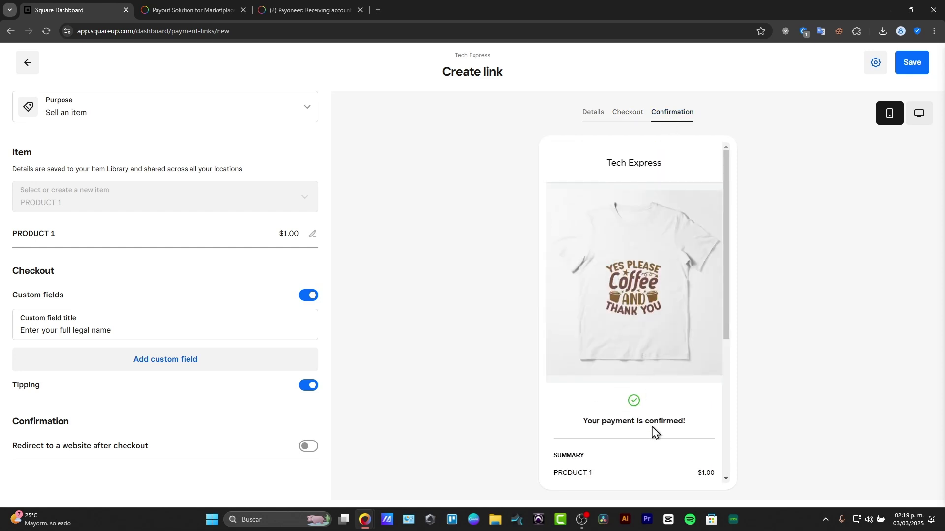
scroll(656, 258, down, 5)
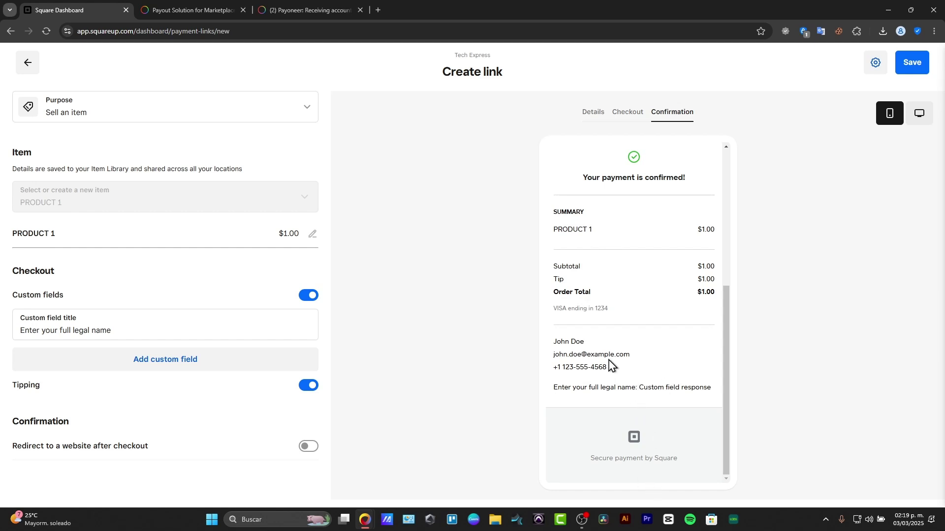
click(920, 114)
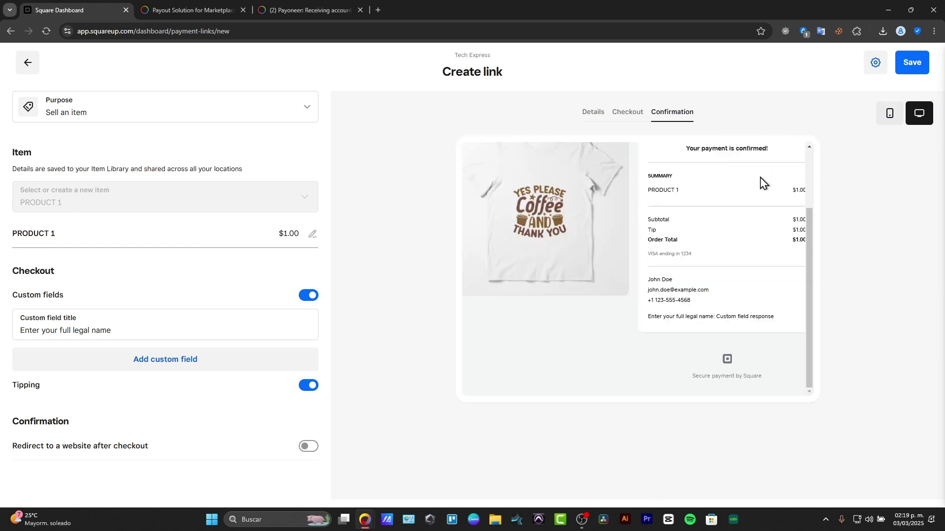
Step: Save the payment link and close the Share your payment link dialog
click(919, 69)
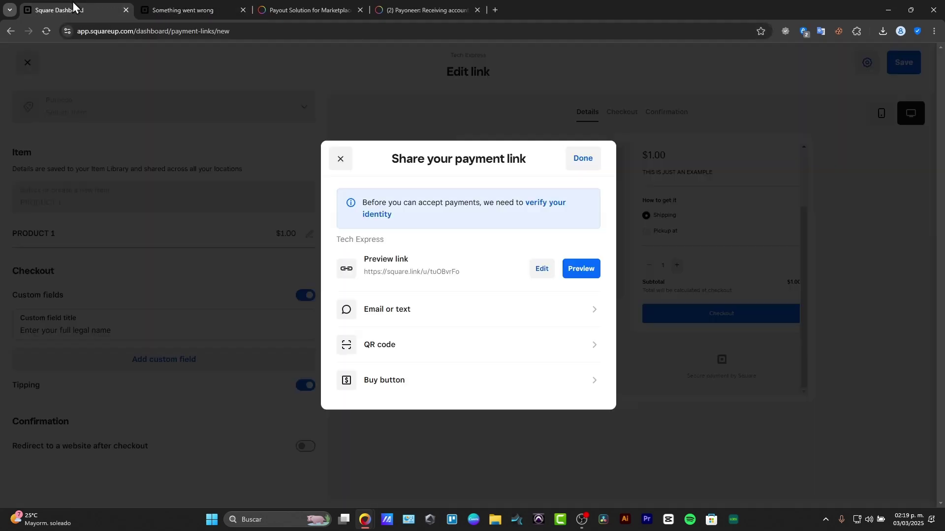
click(599, 118)
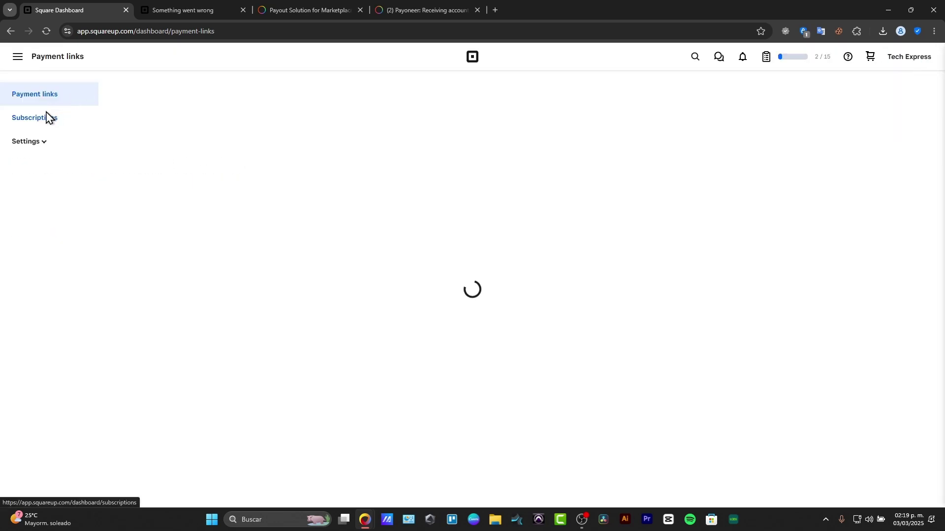
Step: View the Subscriptions page, then open the setup guide panel from the header
click(92, 122)
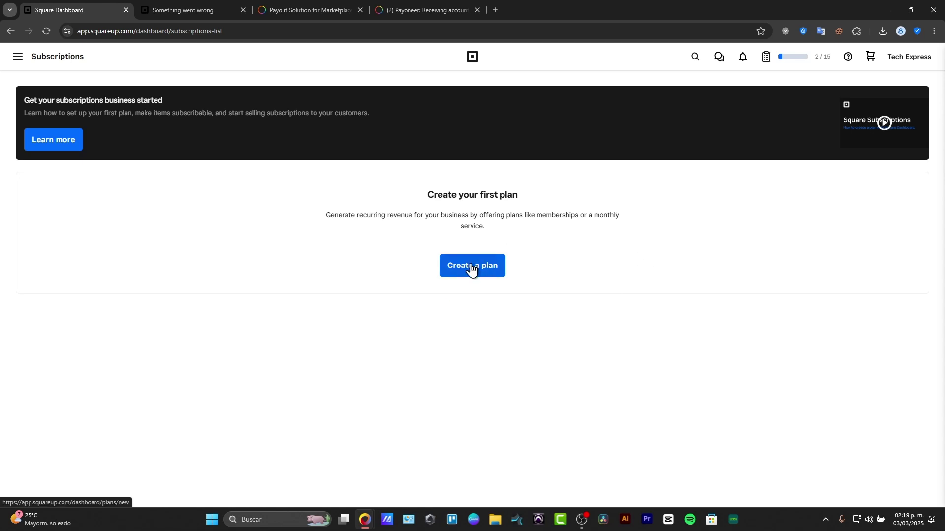
click(799, 59)
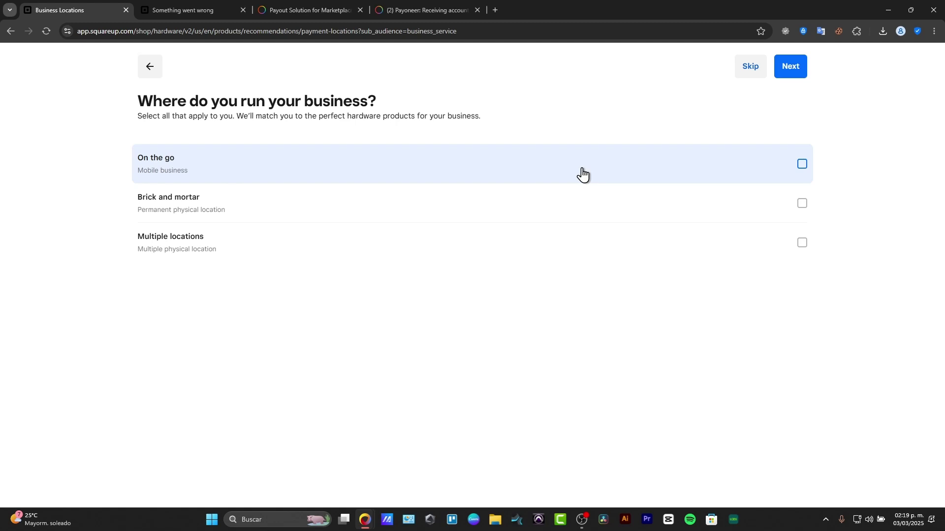
Step: Select On the go, Multiple locations and Brick and mortar as business locations and continue
click(337, 178)
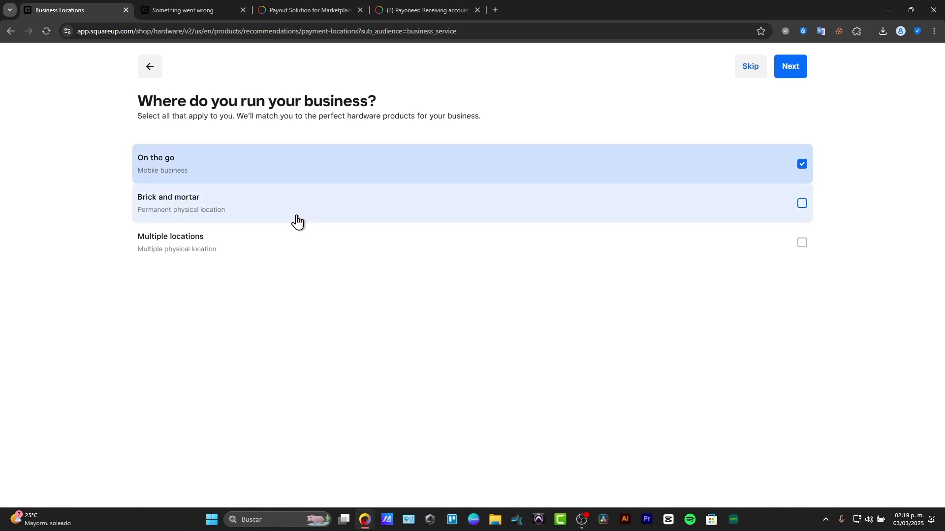
click(292, 234)
click(399, 219)
click(790, 71)
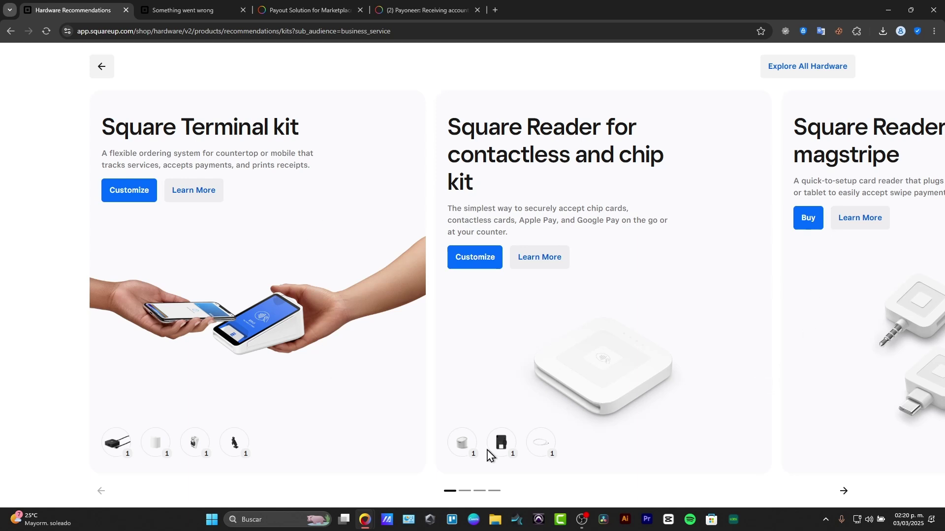
Step: Browse the recommended hardware kits and all point-of-sale hardware, then return to the dashboard
click(843, 491)
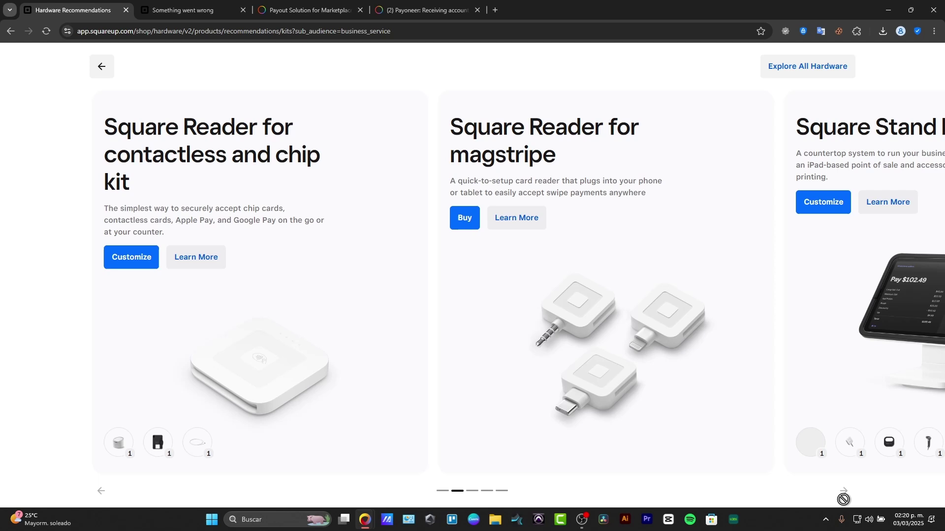
click(837, 66)
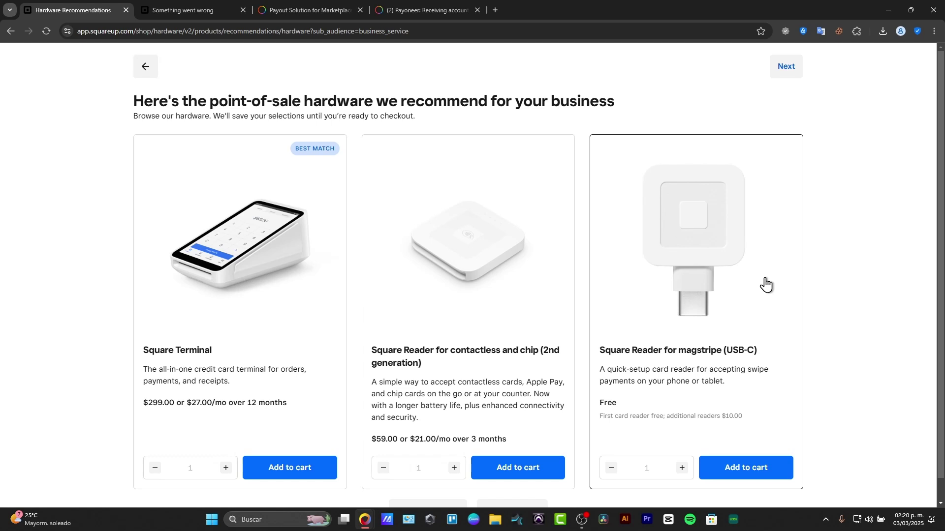
click(146, 69)
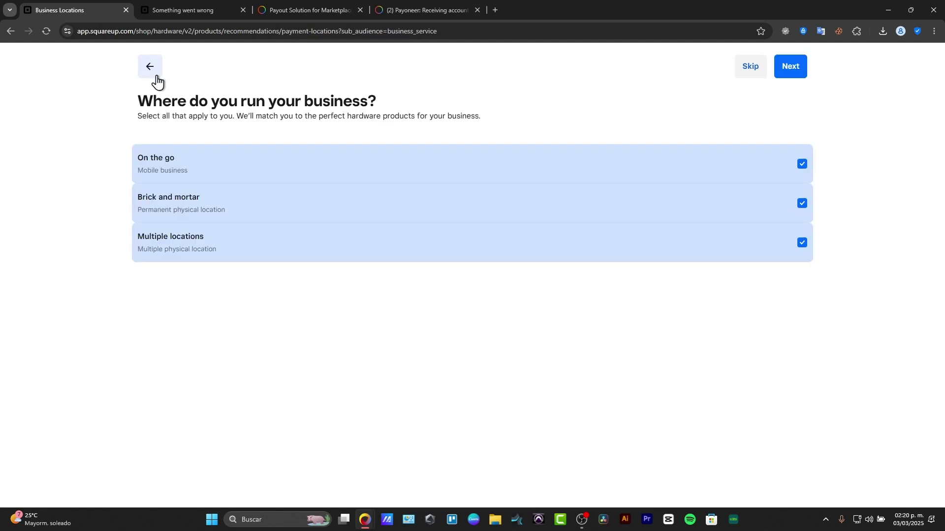
click(154, 75)
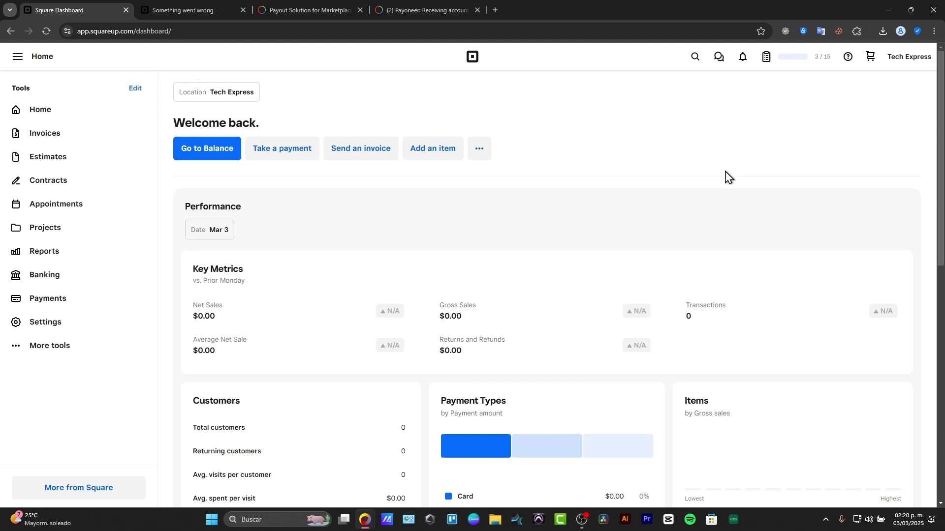
scroll(588, 163, down, 3)
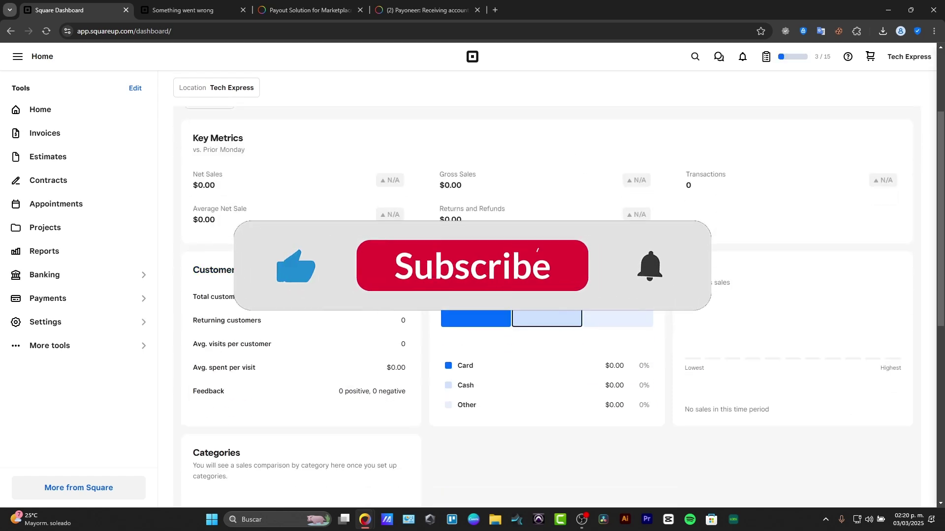